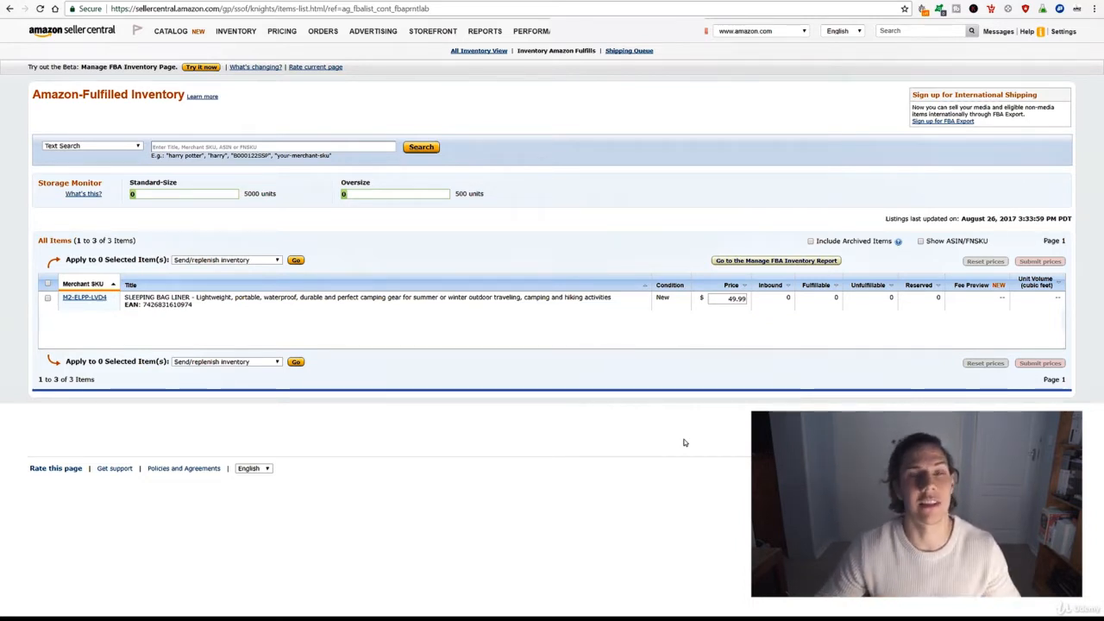
Start a send/replenish inventory order for the sleeping bag liner and create a new shipping plan with case-packed products
mouse_move(241, 36)
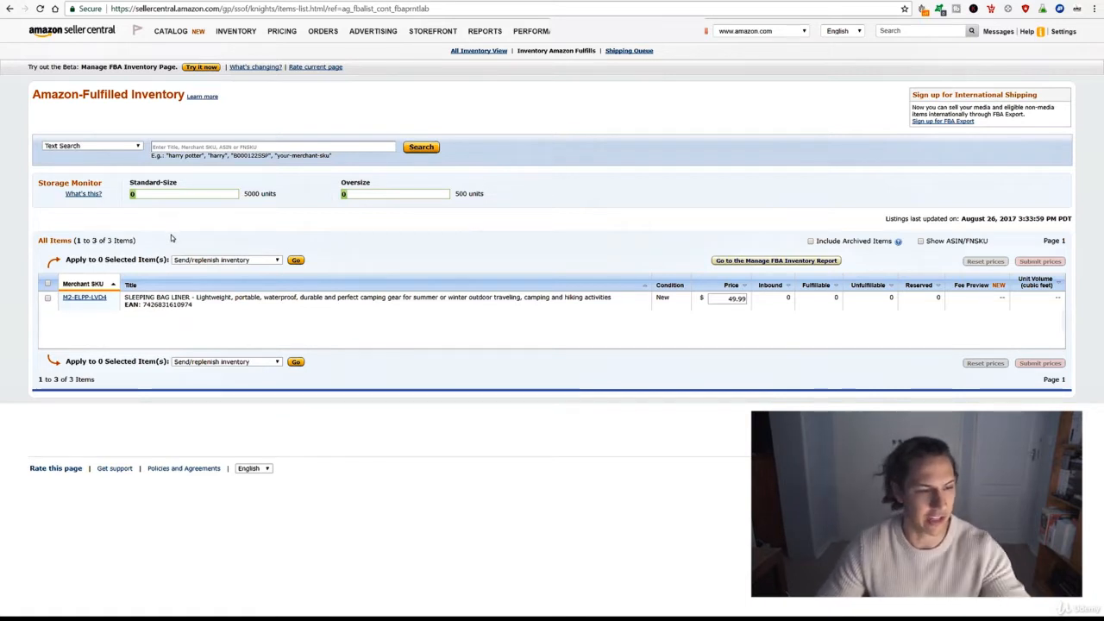
left_click(48, 298)
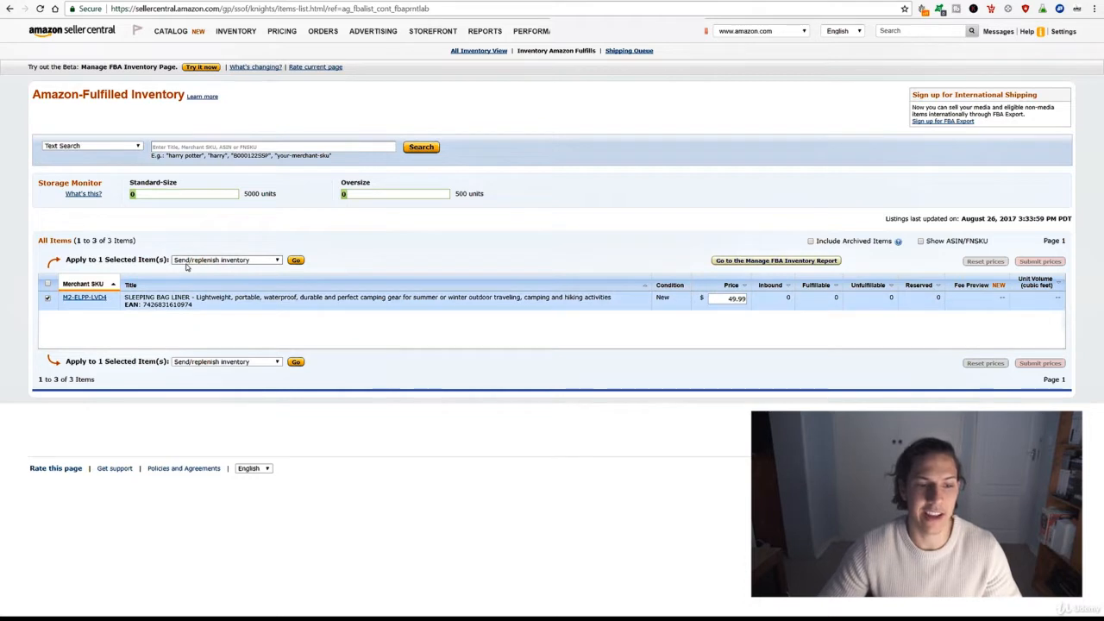
left_click(246, 260)
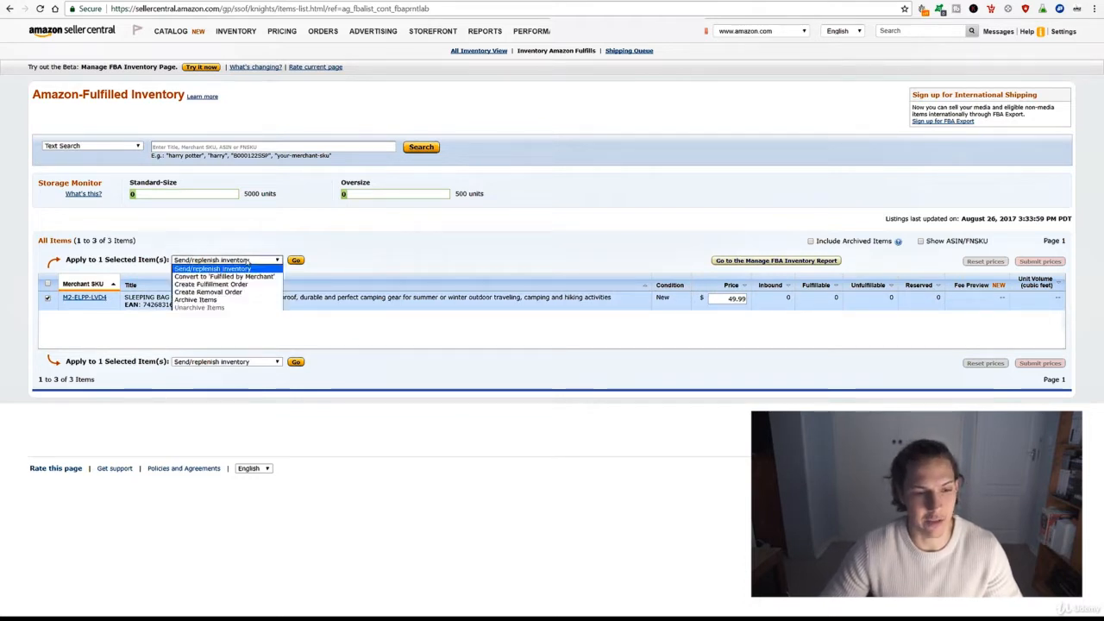
left_click(249, 267)
left_click(295, 261)
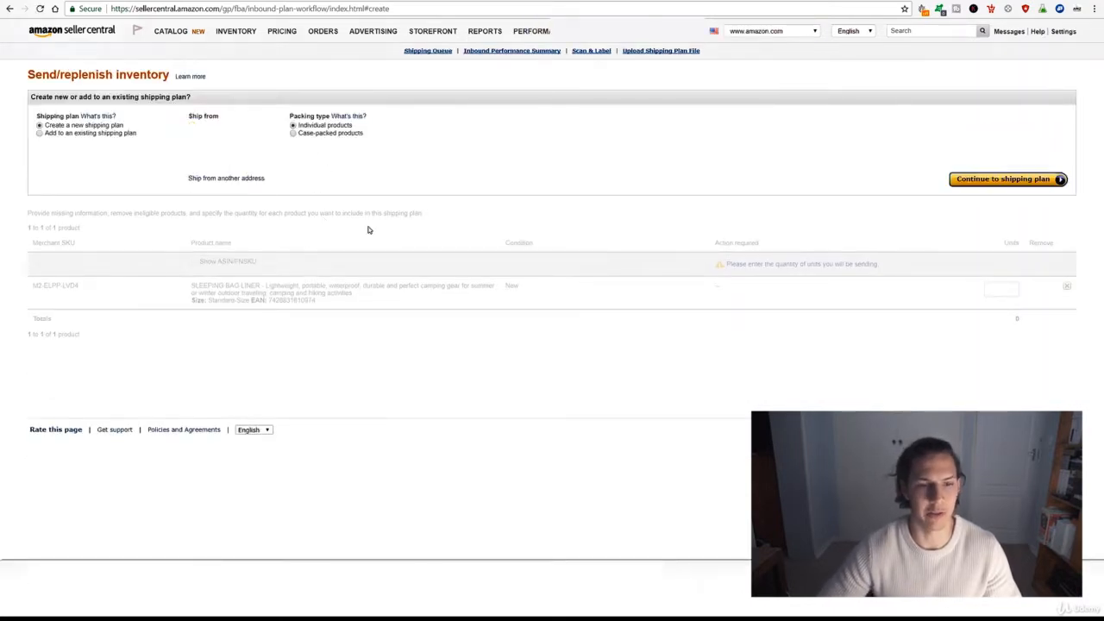
left_click(294, 133)
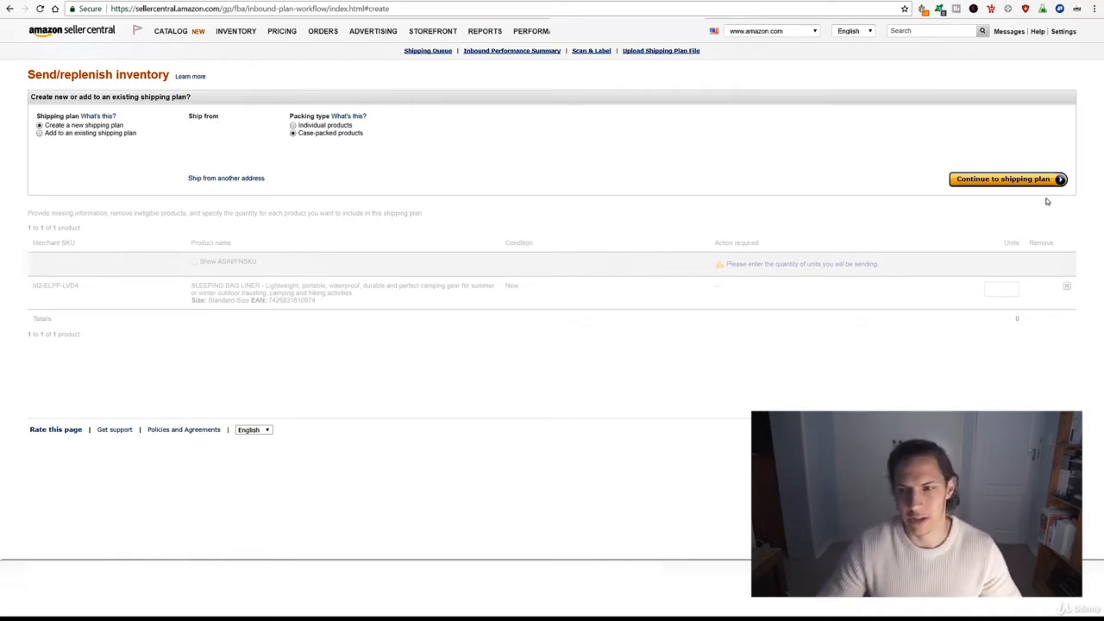
left_click(1024, 180)
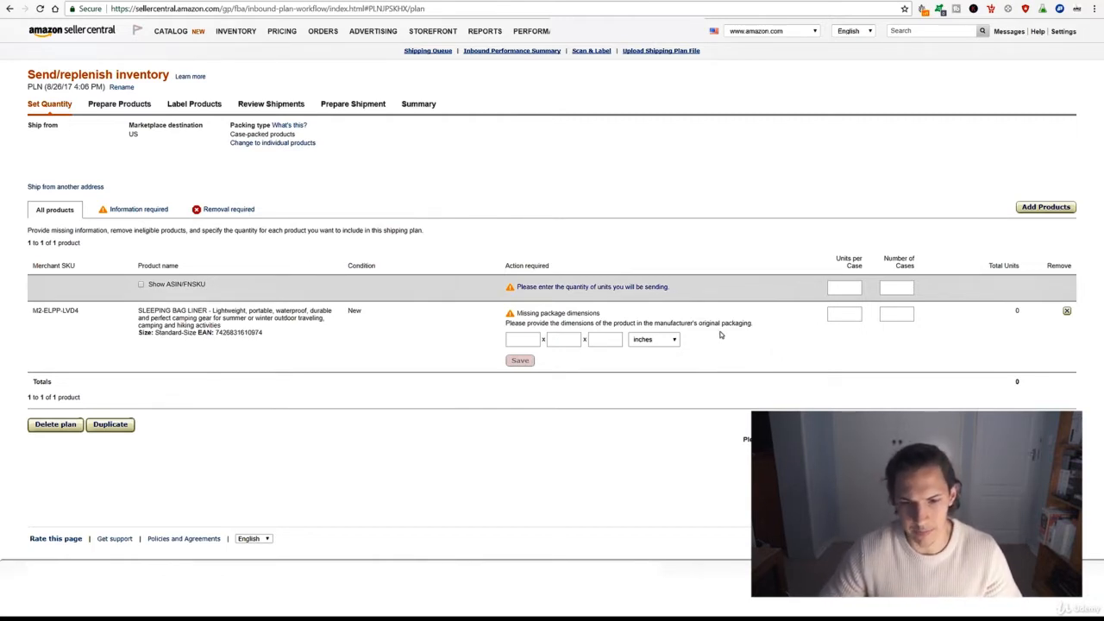
Try to enter the sleeping bag liner's missing package dimensions as 29 x 21 x 10 centimeters
left_click(533, 340)
left_click(660, 341)
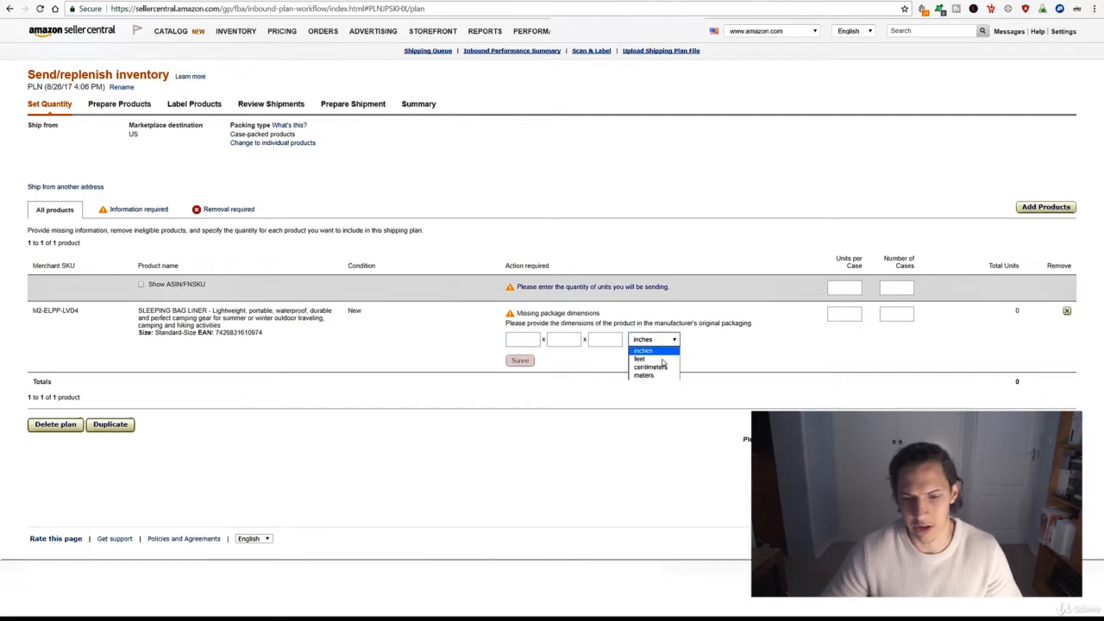
left_click(651, 367)
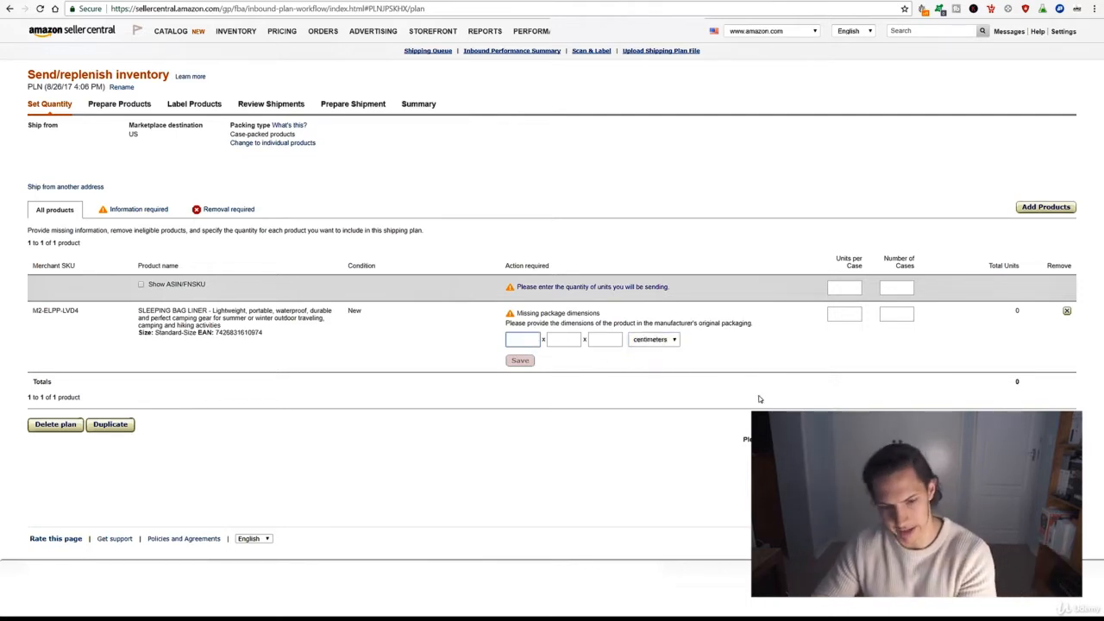
type("29")
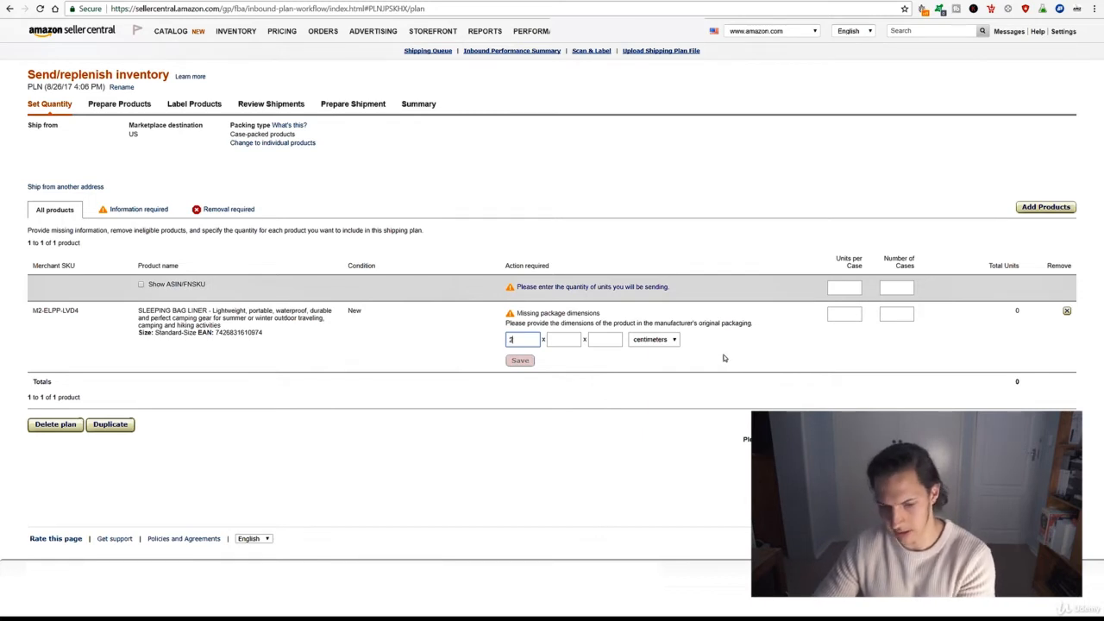
left_click(567, 339)
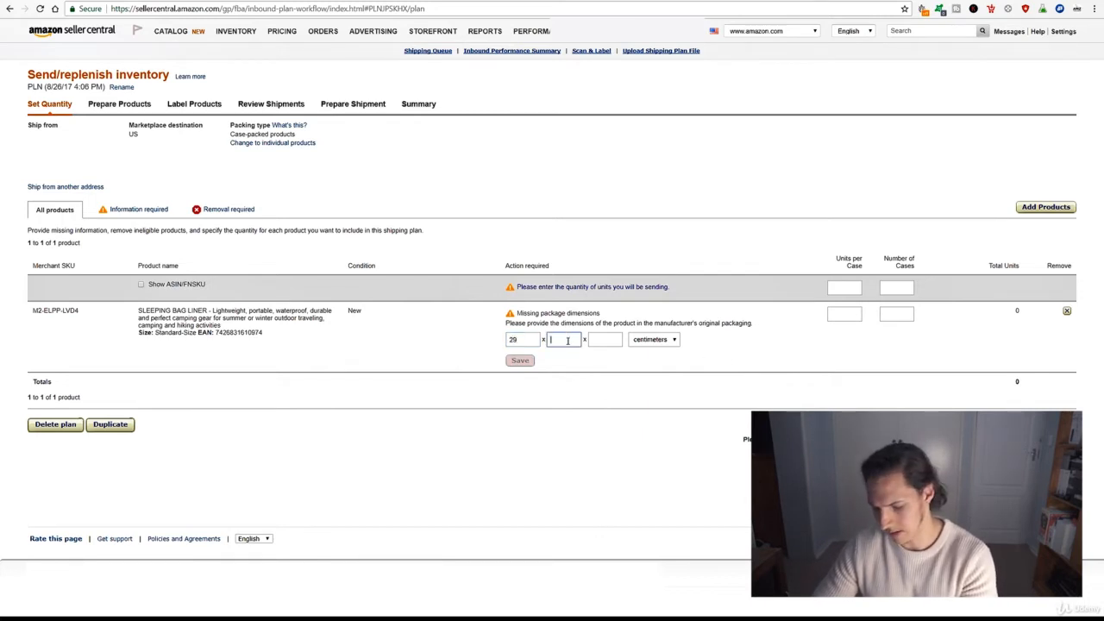
type("21")
left_click(604, 340)
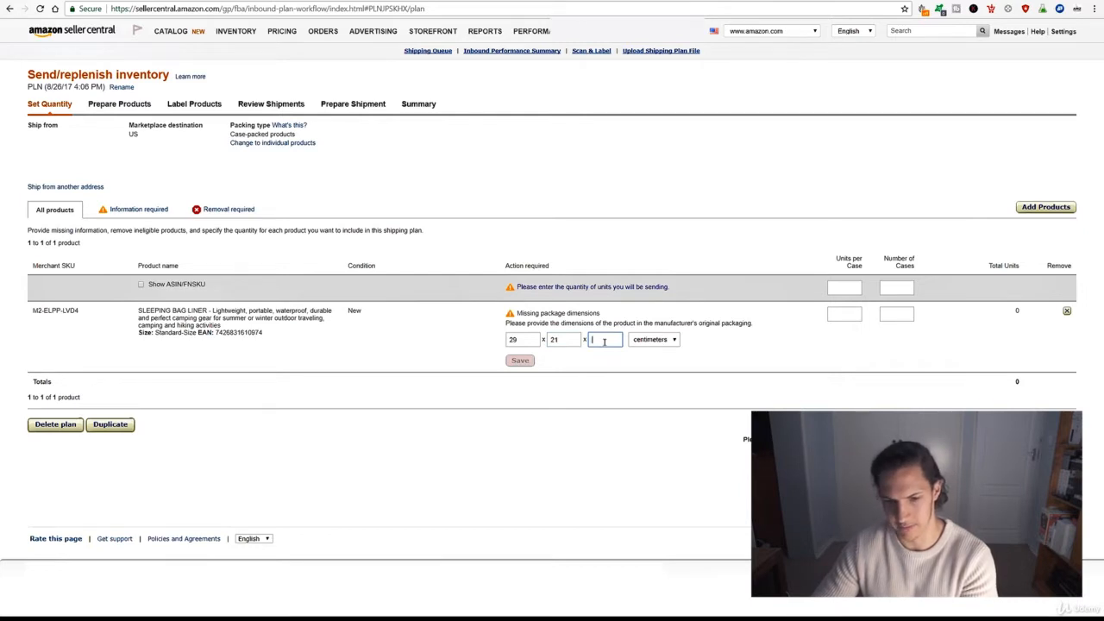
type("10")
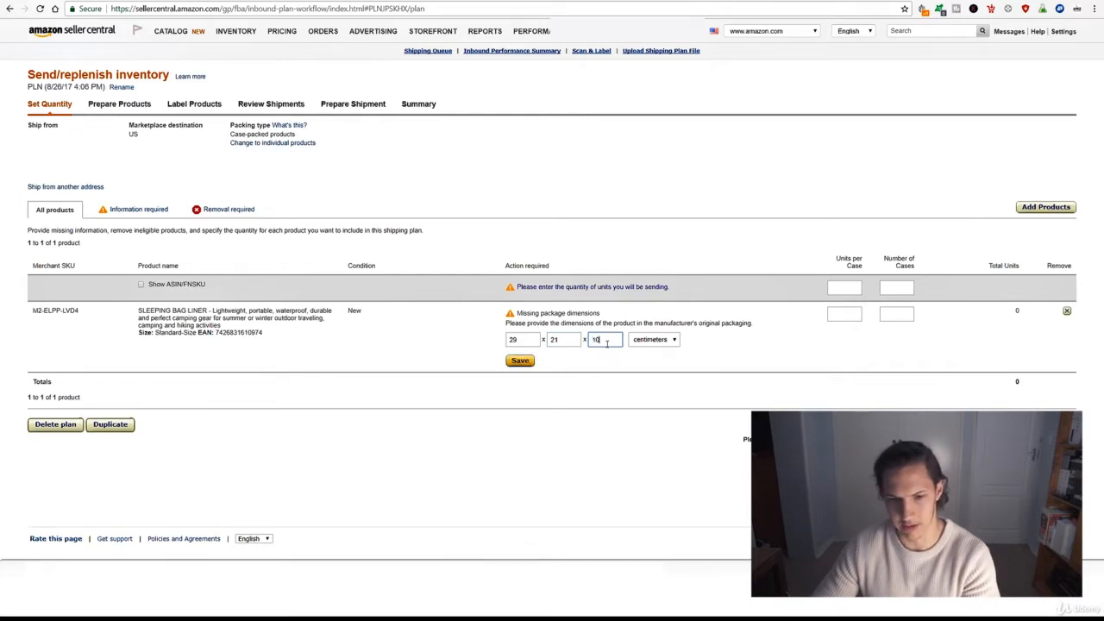
Set the sleeping bag liner's quantity to 25 units per case and 16 cases
left_click(847, 314)
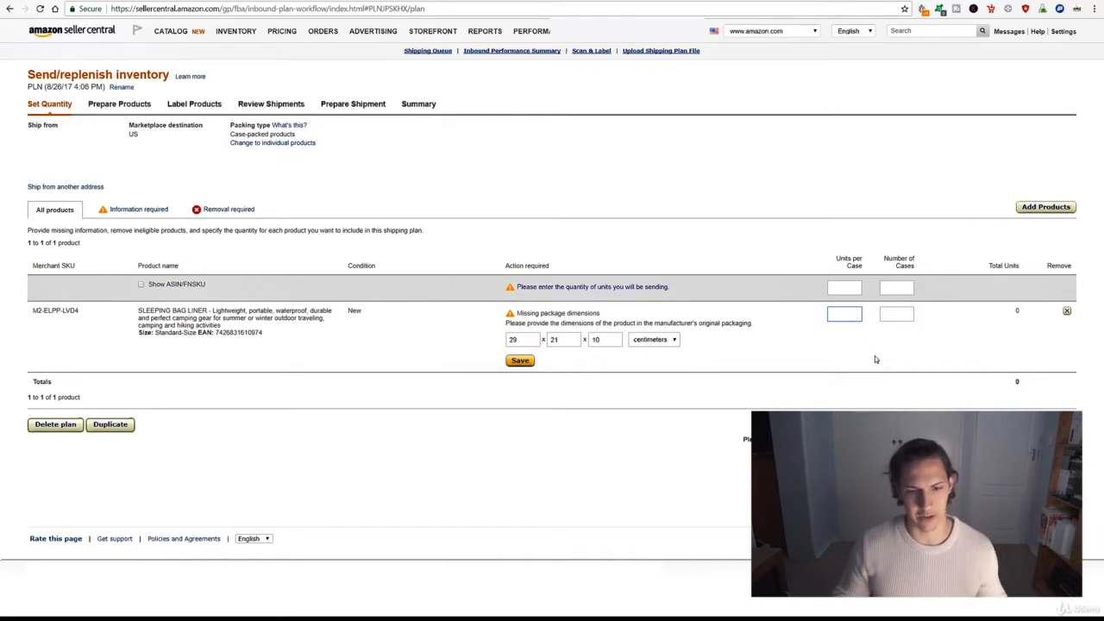
type("25")
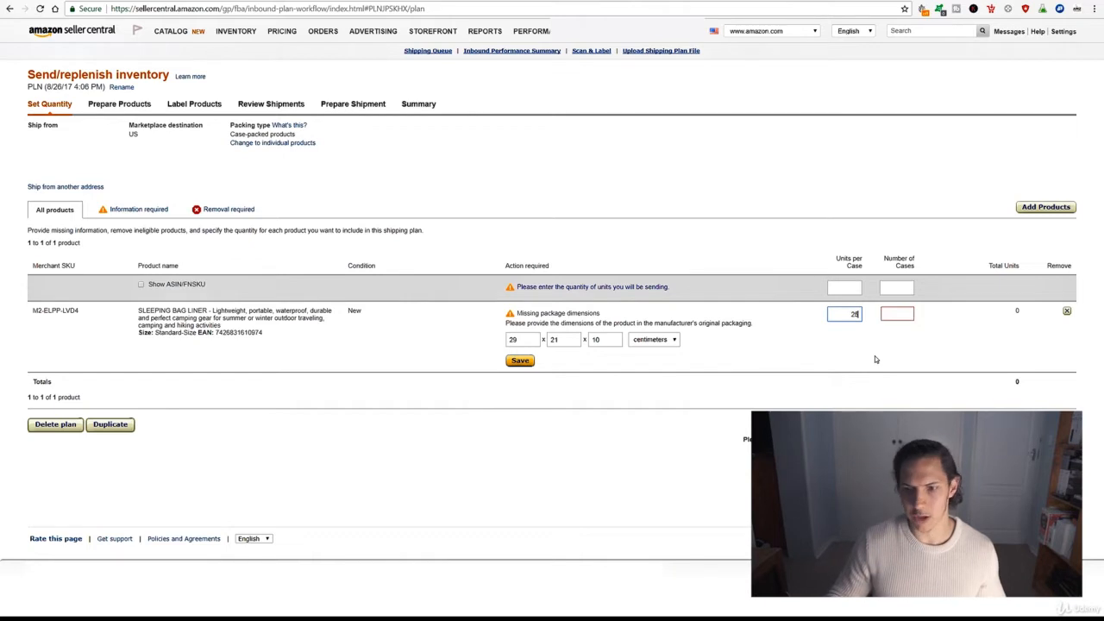
key("Tab")
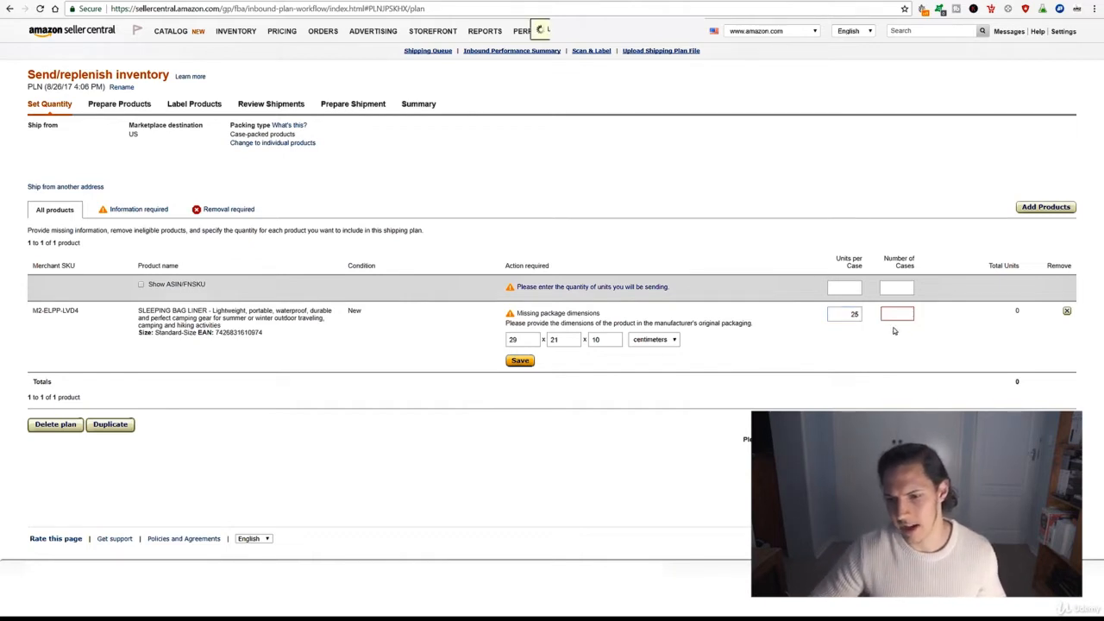
type("10")
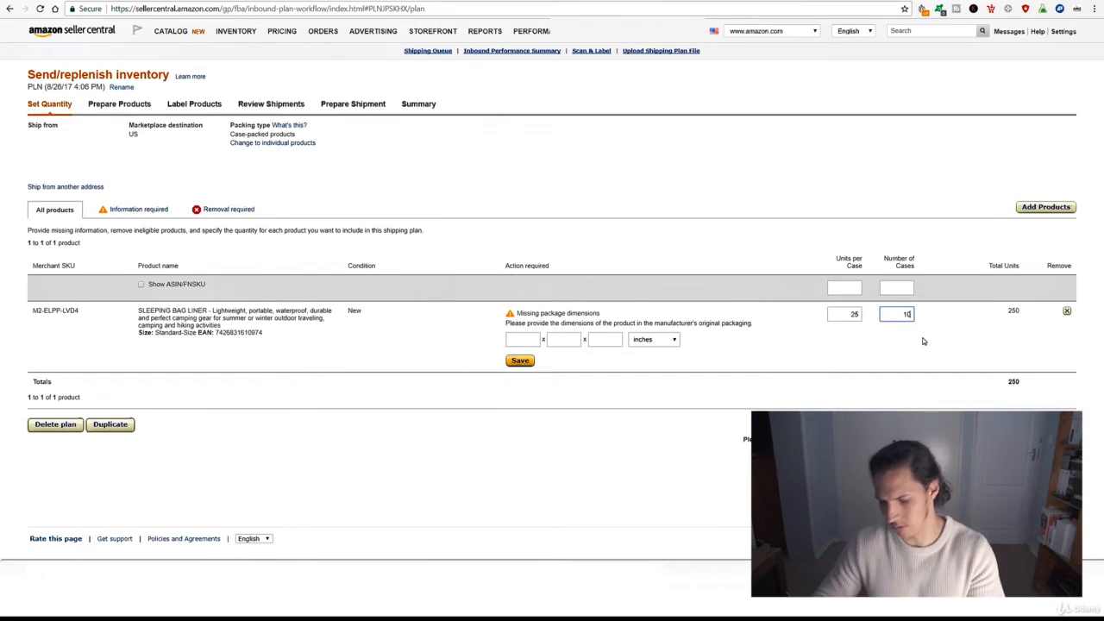
key("BackSpace")
type("5")
key("BackSpace")
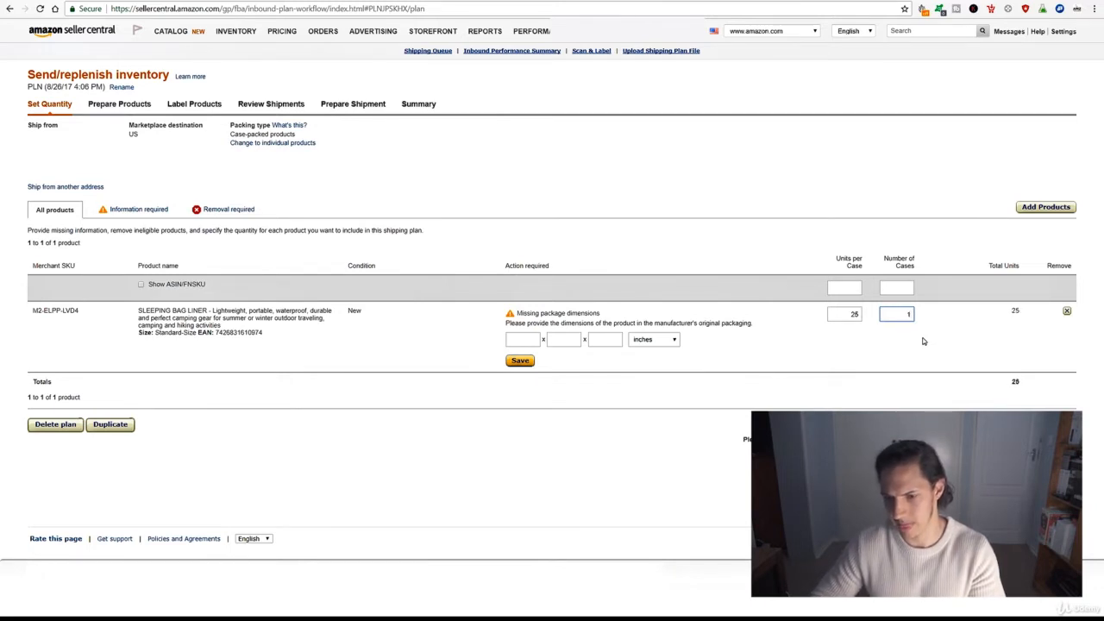
type("6")
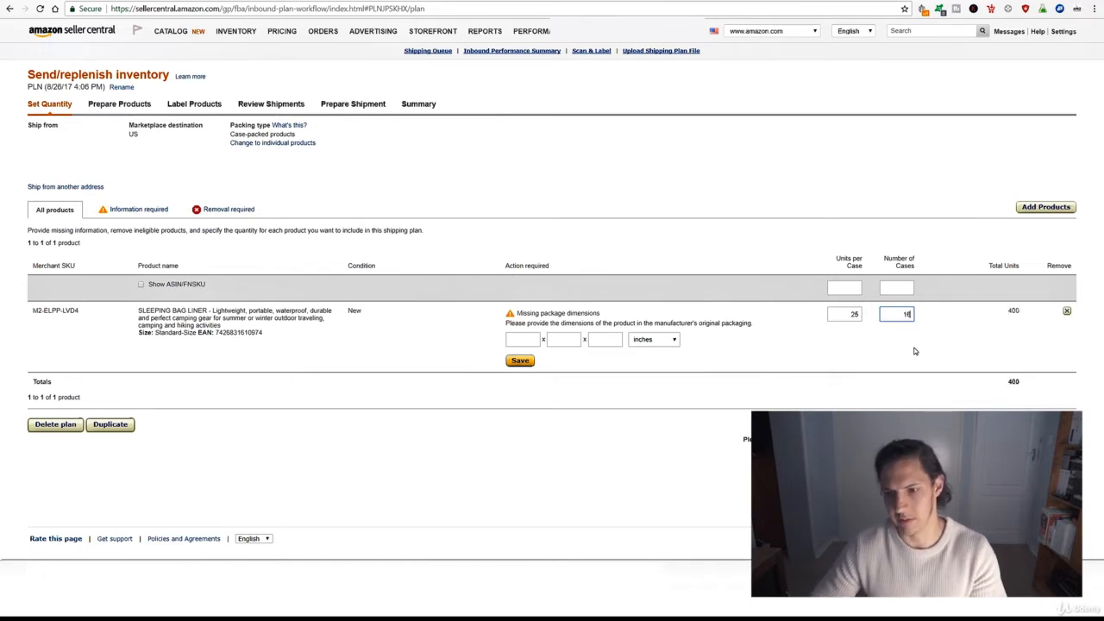
left_click(910, 353)
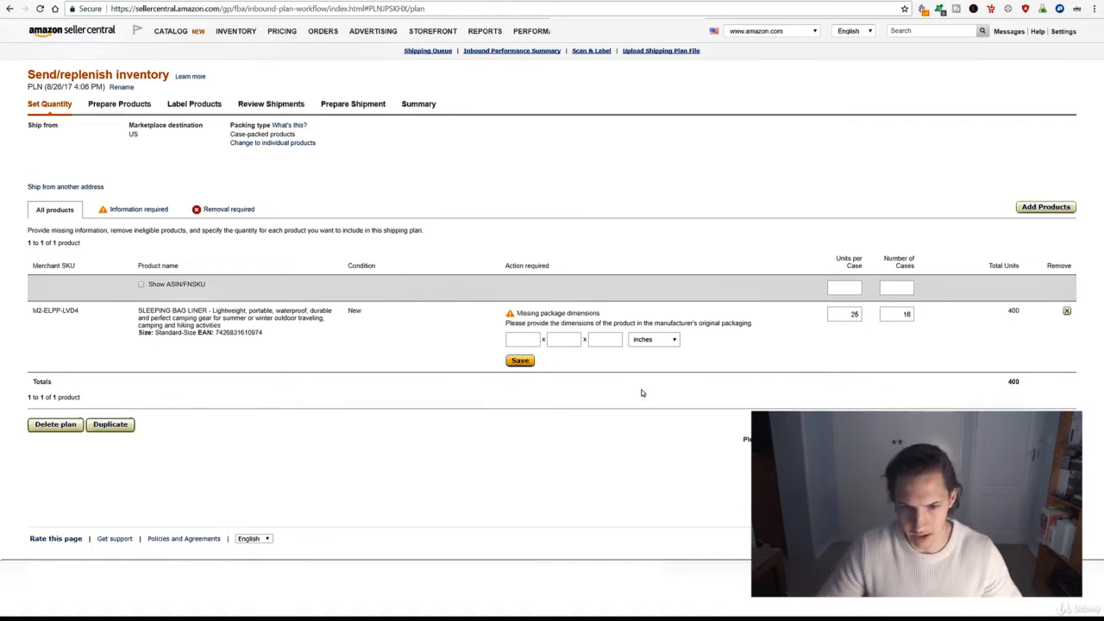
Re-enter the sleeping bag liner's package dimensions as 29 x 21 x 10 centimeters and save them
left_click(654, 339)
left_click(660, 371)
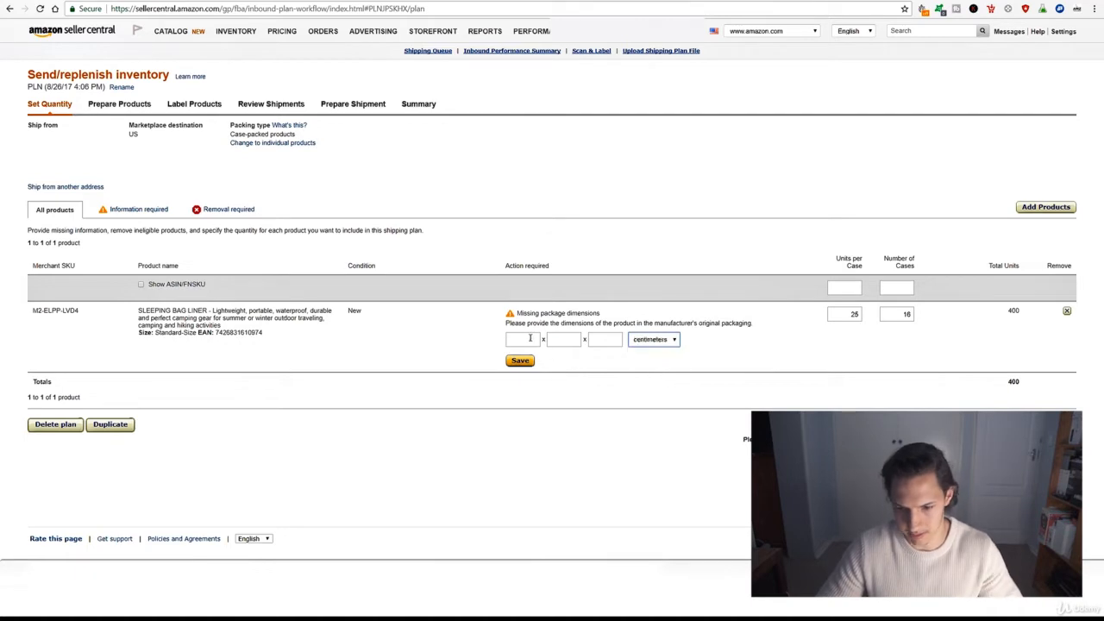
left_click(530, 338)
type("29")
left_click(574, 345)
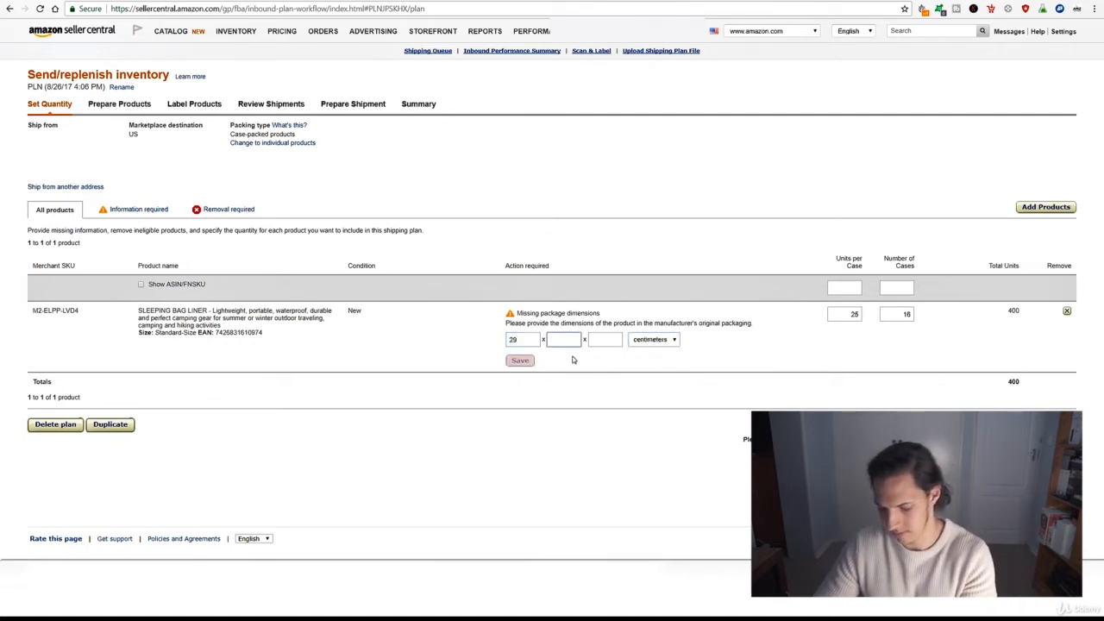
type("1")
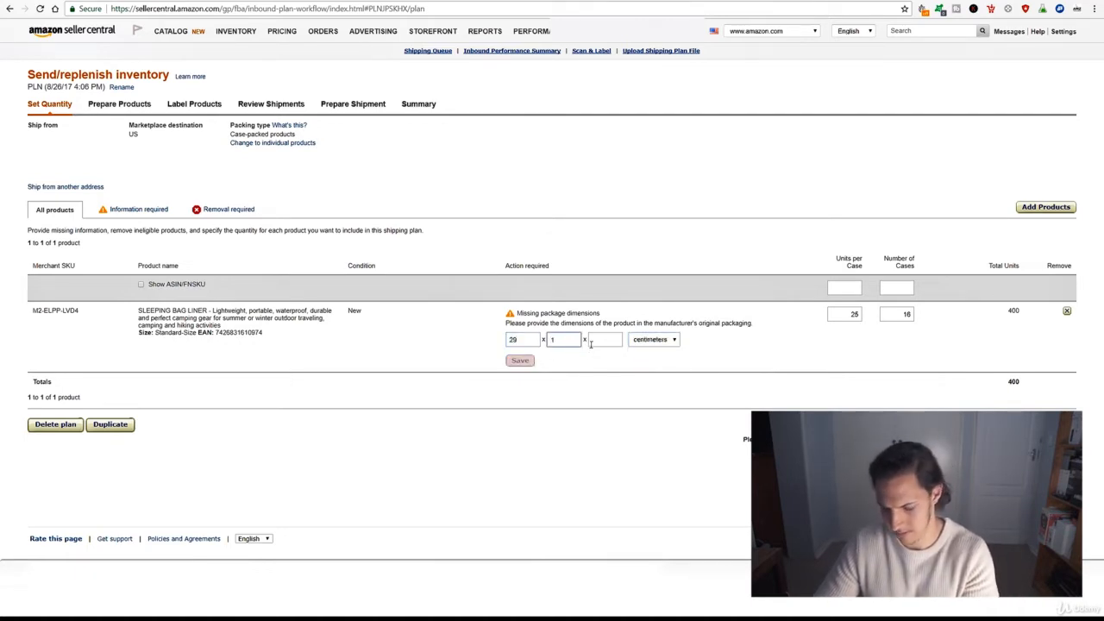
type("1")
left_click(604, 339)
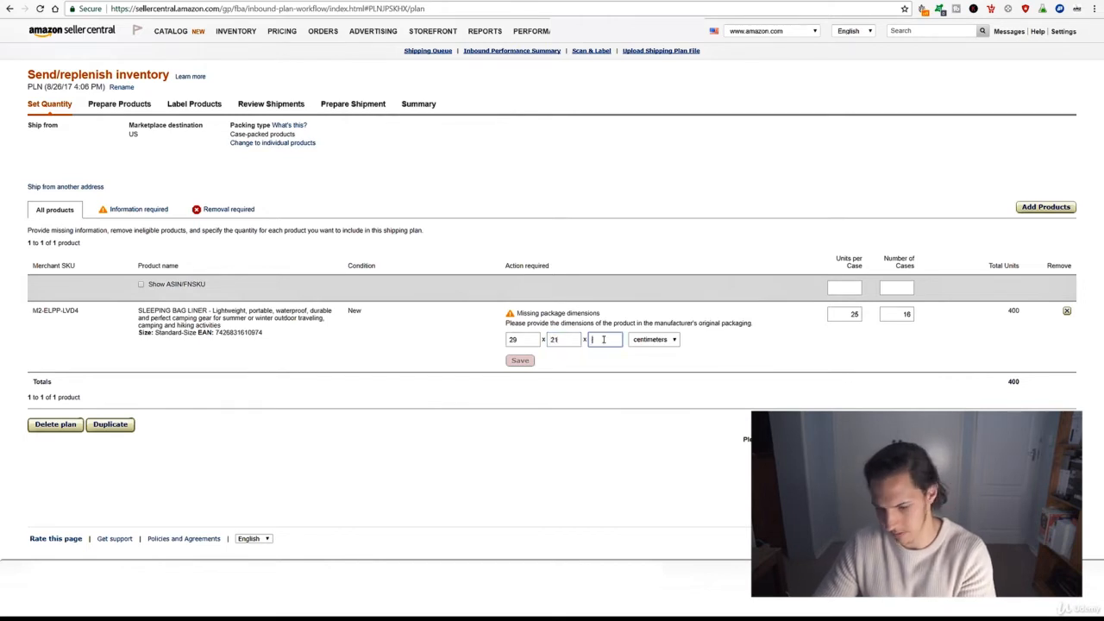
type("10")
left_click(864, 357)
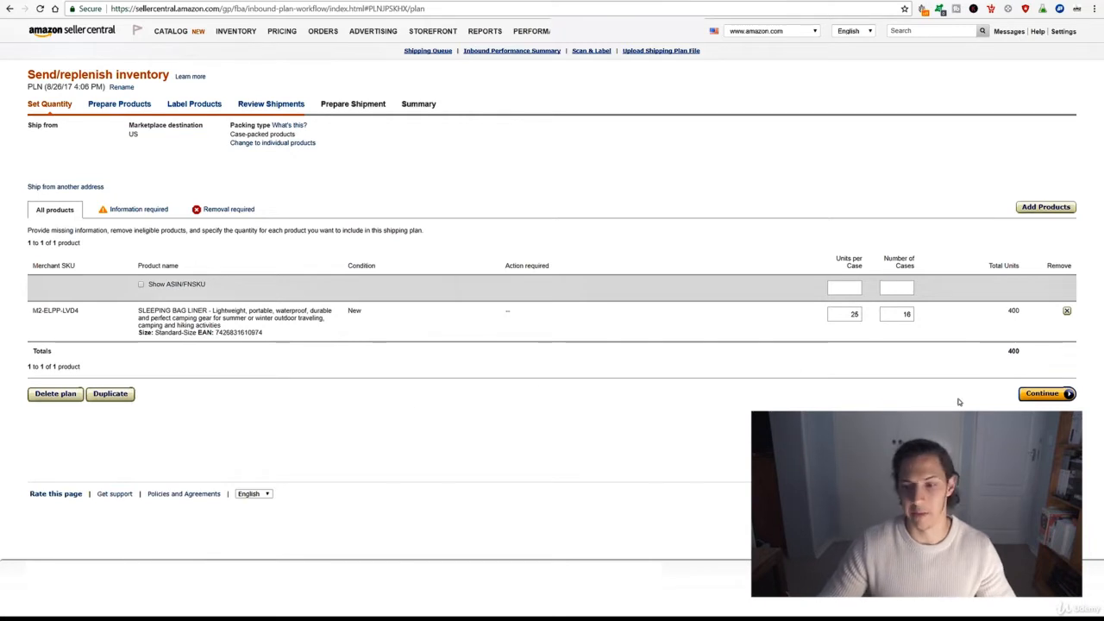
Proceed to product labeling without assigning prep, choose Merchant as the labeler, and continue to the shipment review
left_click(1039, 394)
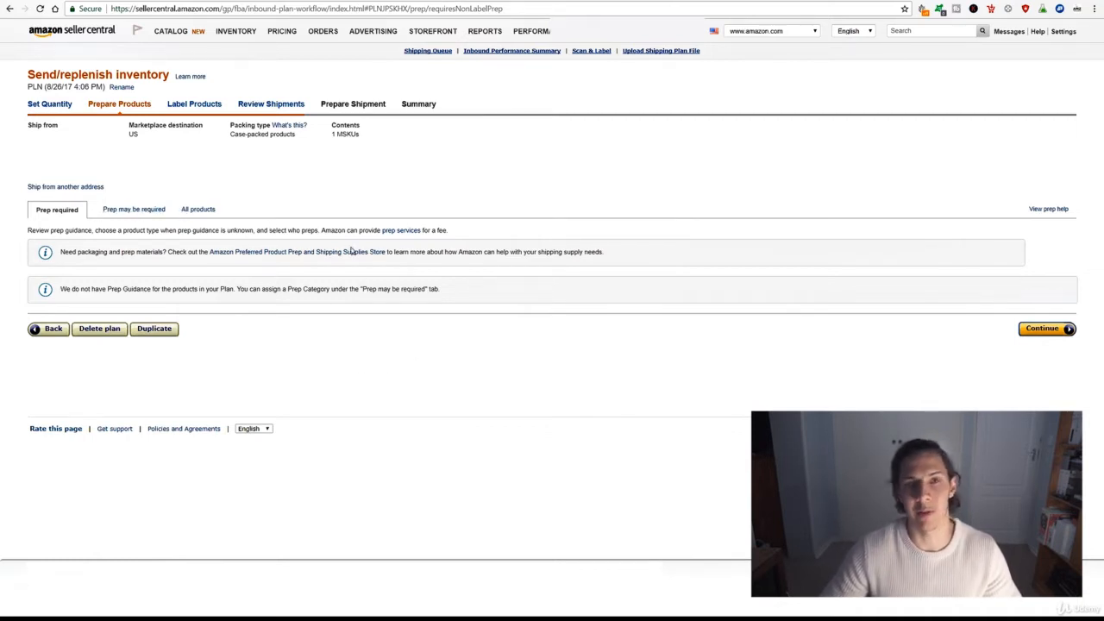
left_click(1043, 330)
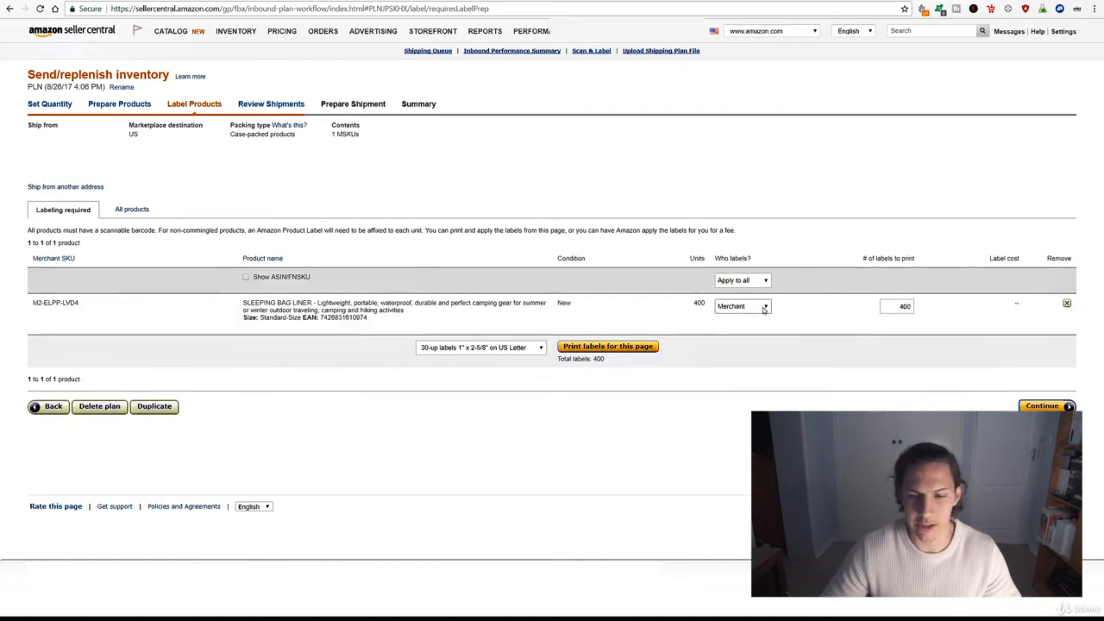
left_click(764, 309)
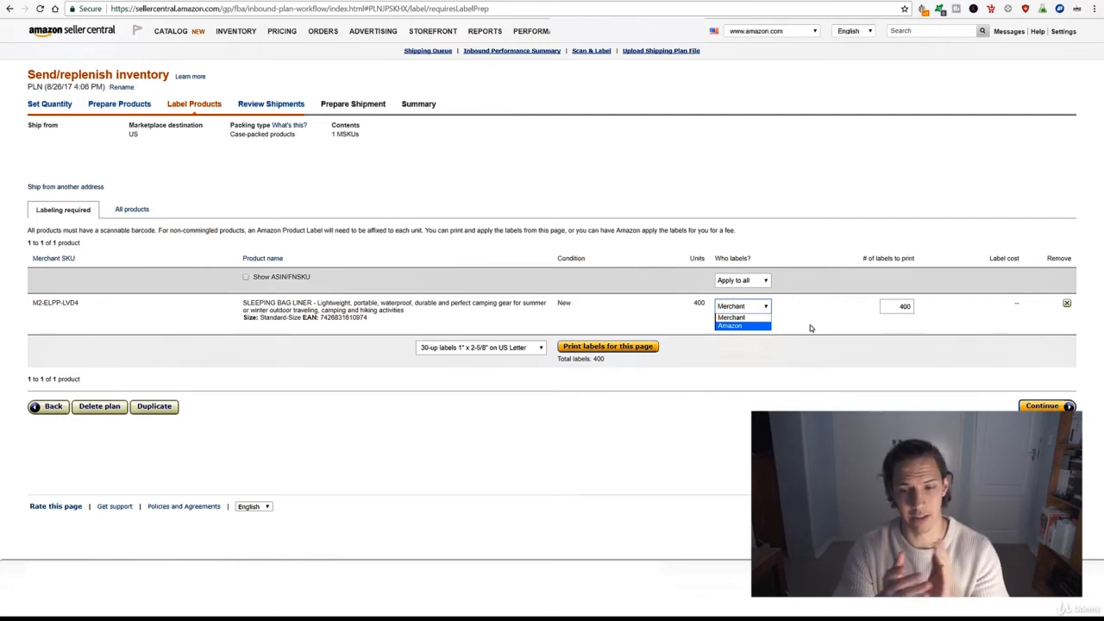
left_click(745, 318)
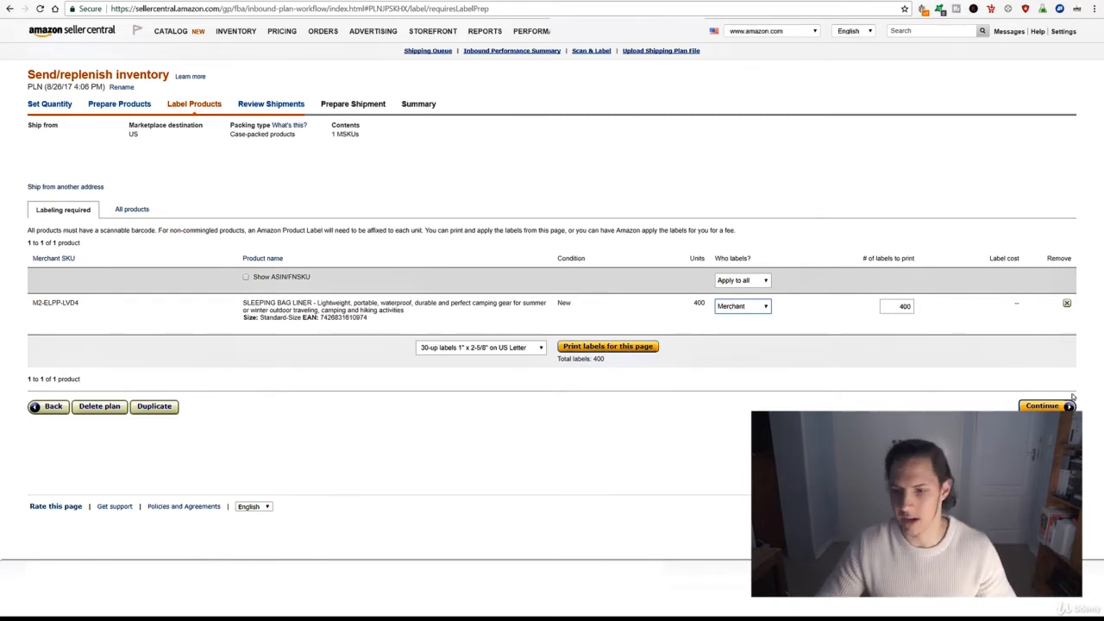
left_click(974, 364)
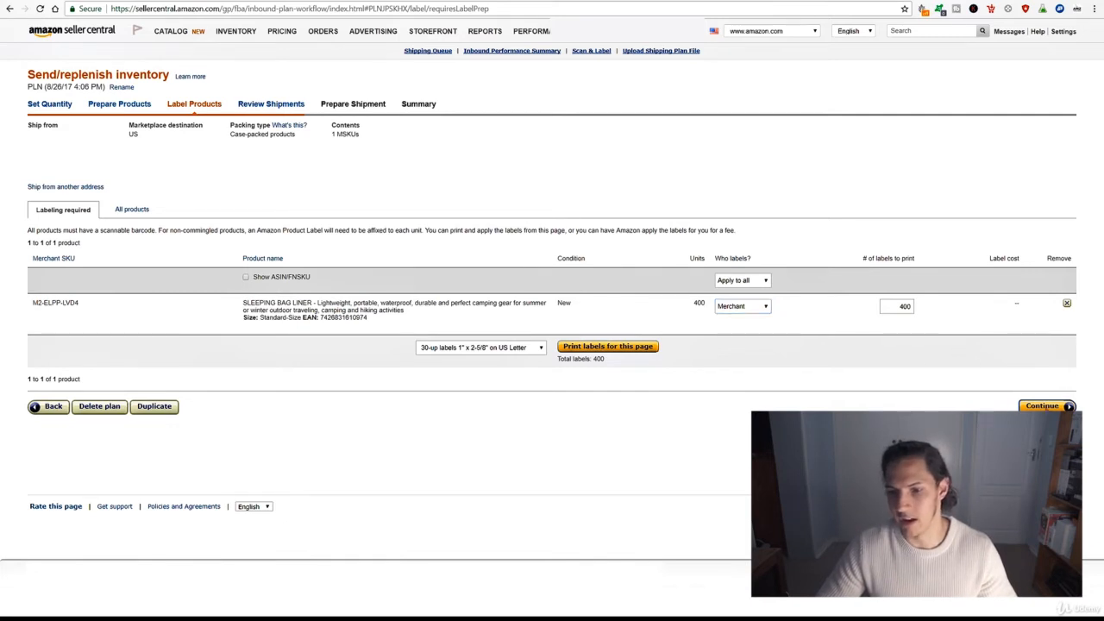
left_click(1043, 406)
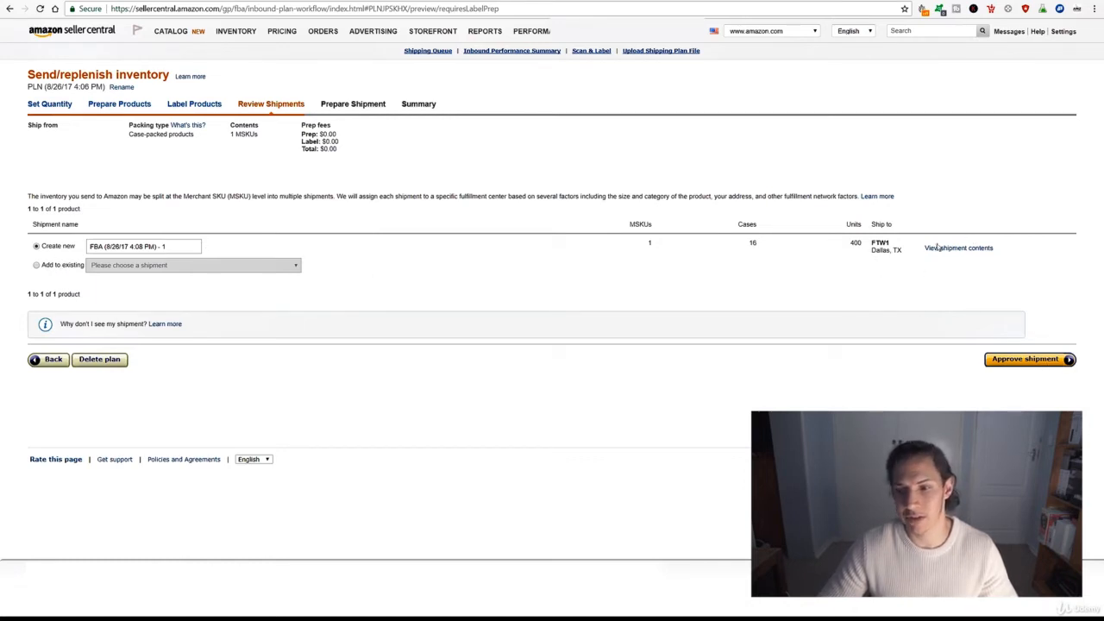
Approve the new shipment to the FTW1 fulfillment center in Dallas and open it for preparation
double_click(871, 242)
left_click(903, 253)
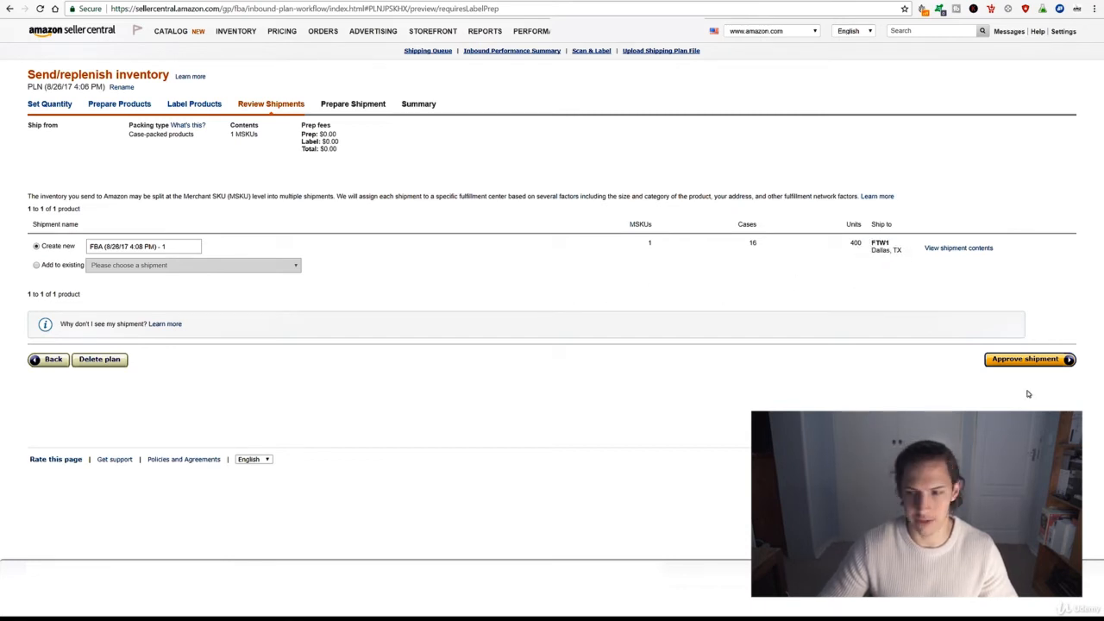
left_click(1034, 361)
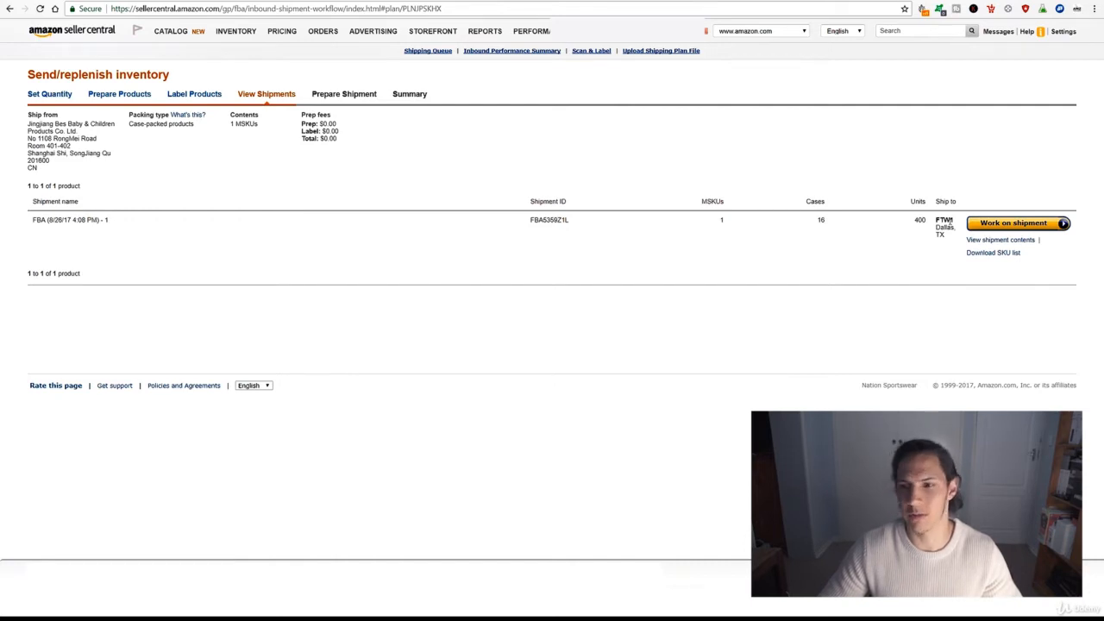
left_click(1023, 225)
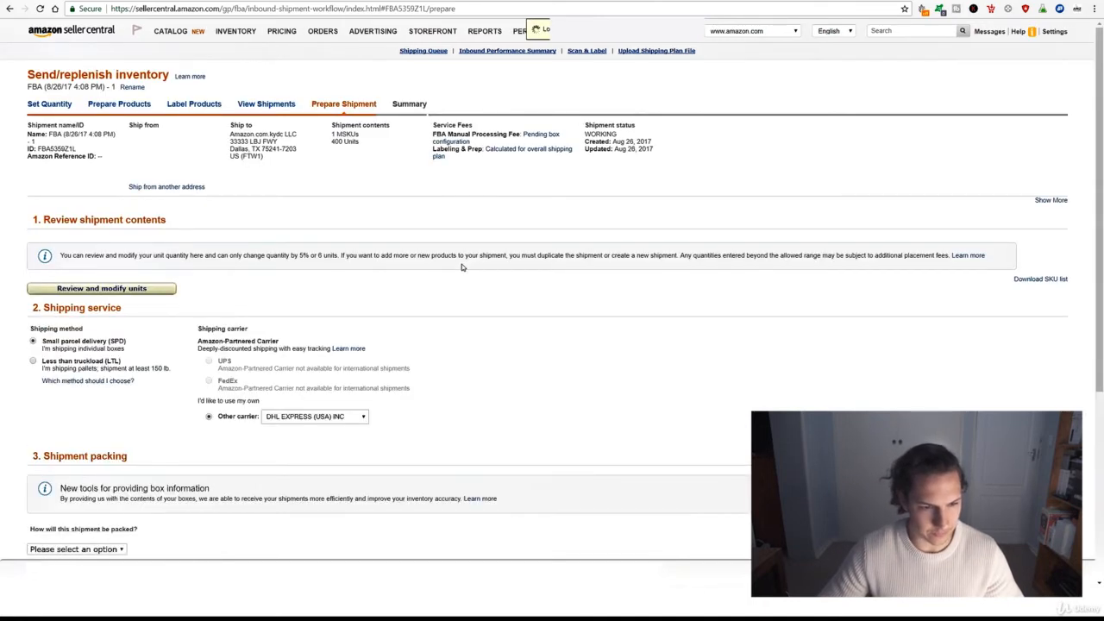
Set the shipment to be packed in multiple boxes and choose Other as the non-Amazon-partnered carrier
scroll(462, 267, "down", 3)
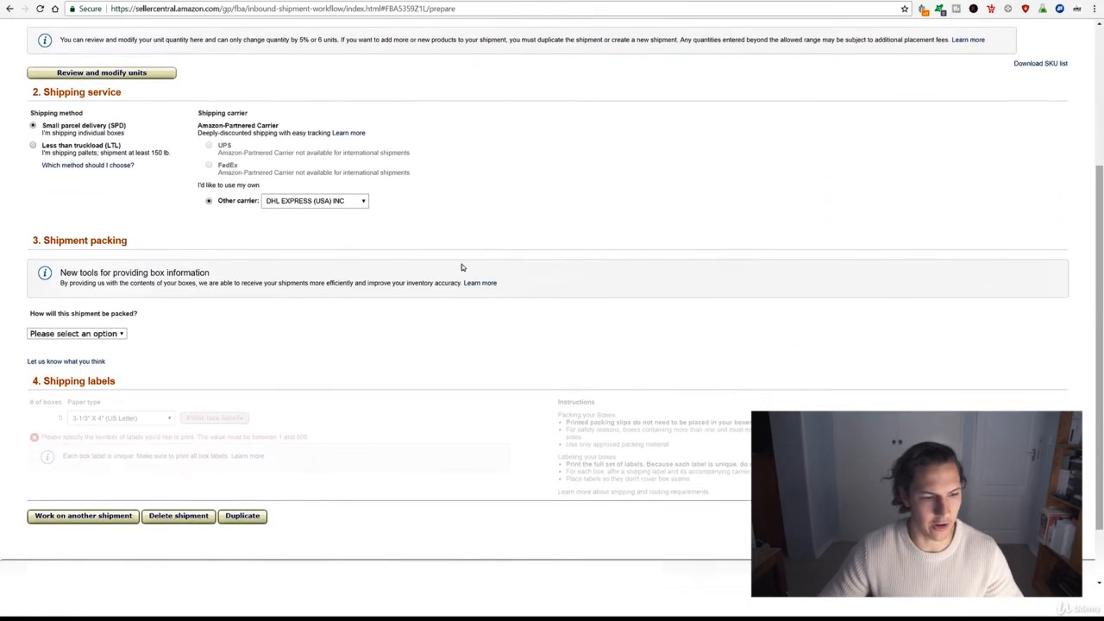
left_click(98, 335)
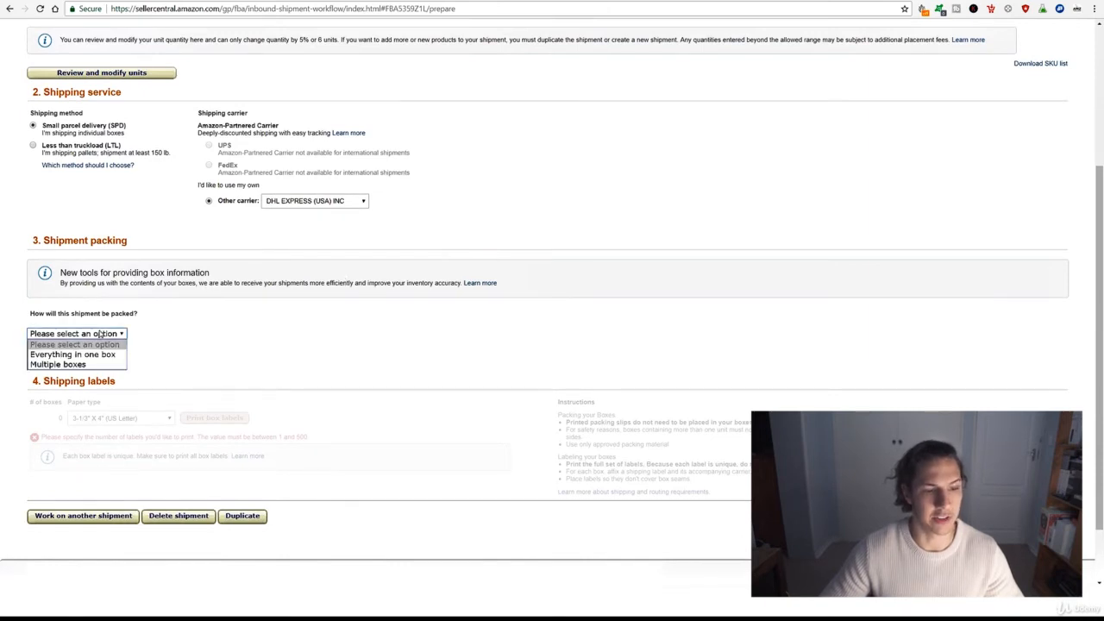
left_click(61, 364)
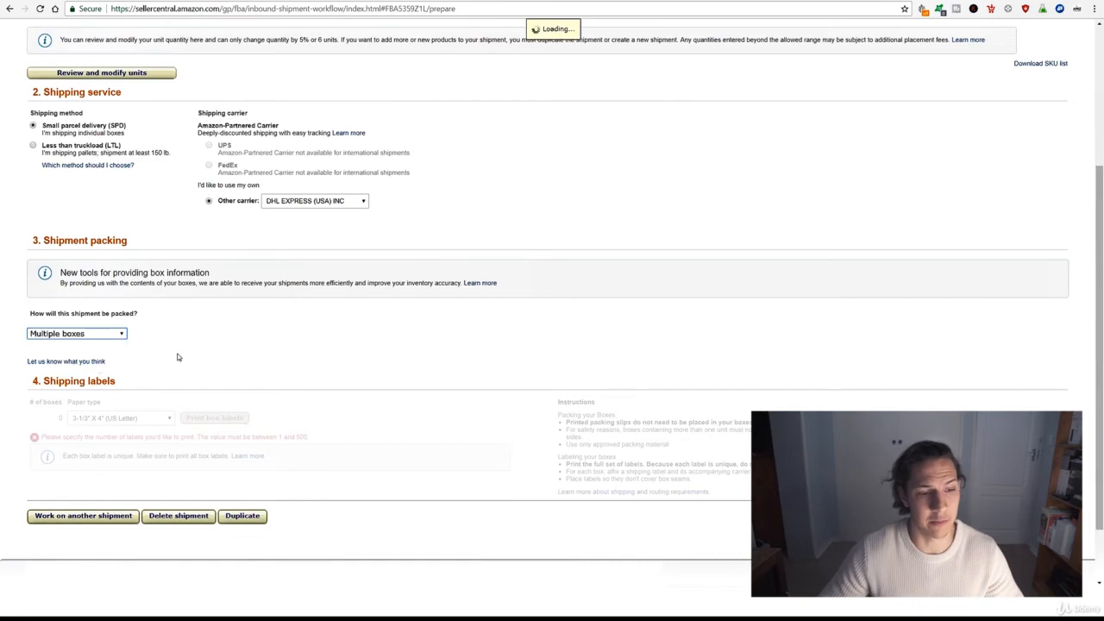
left_click(299, 200)
left_click(299, 257)
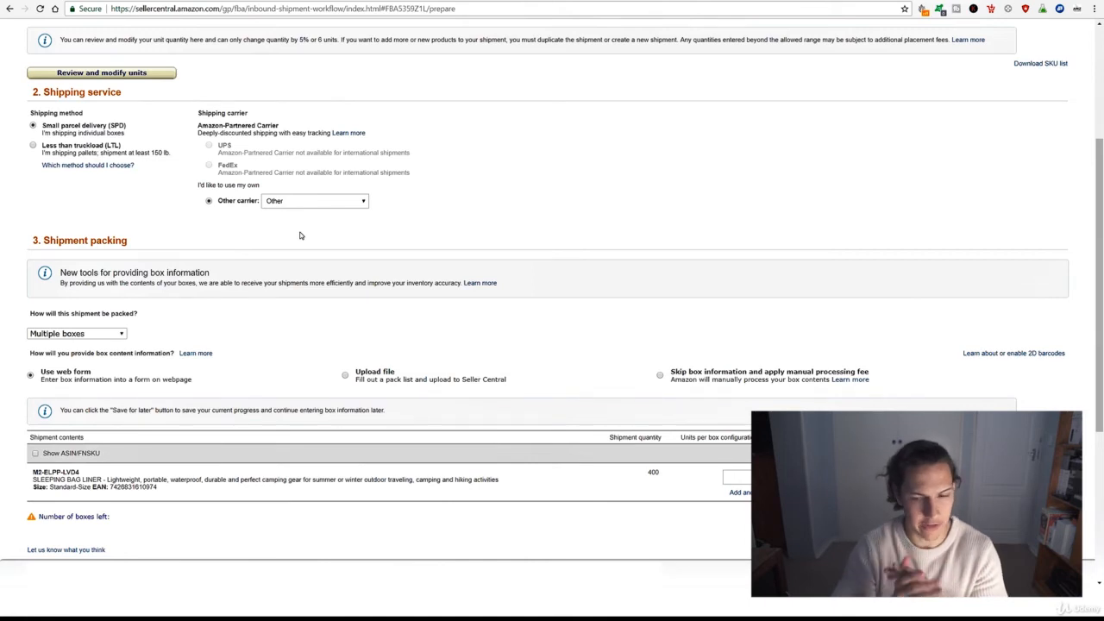
Enter and confirm the box contents as 25 units per box, 16 boxes, 80 lb each, measuring 20 x 25 x 20 inches
scroll(282, 301, "down", 1)
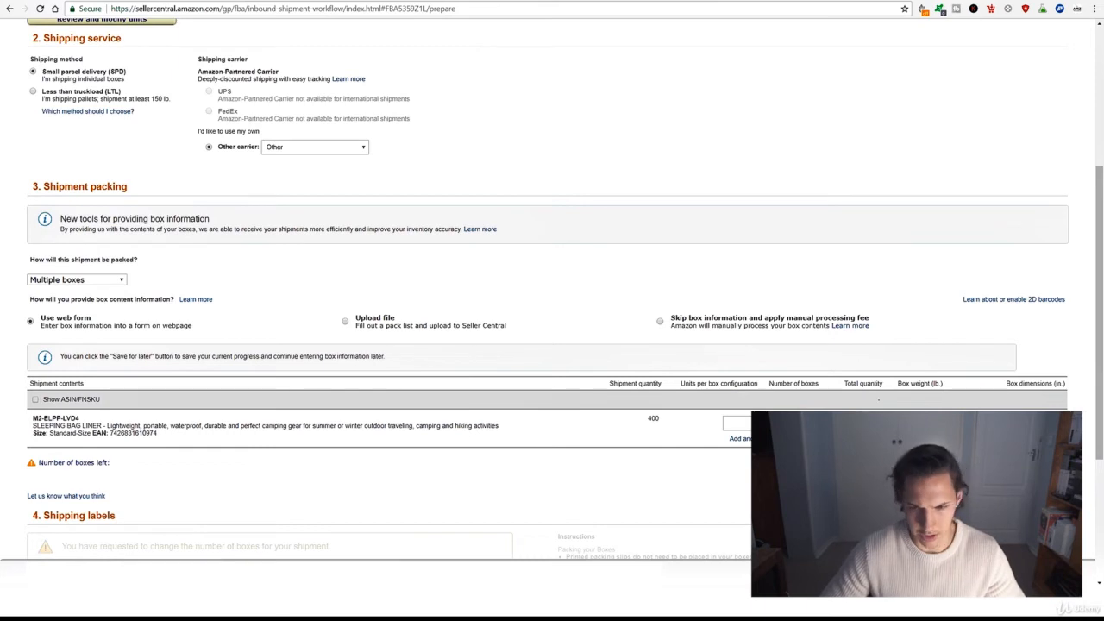
left_click(740, 423)
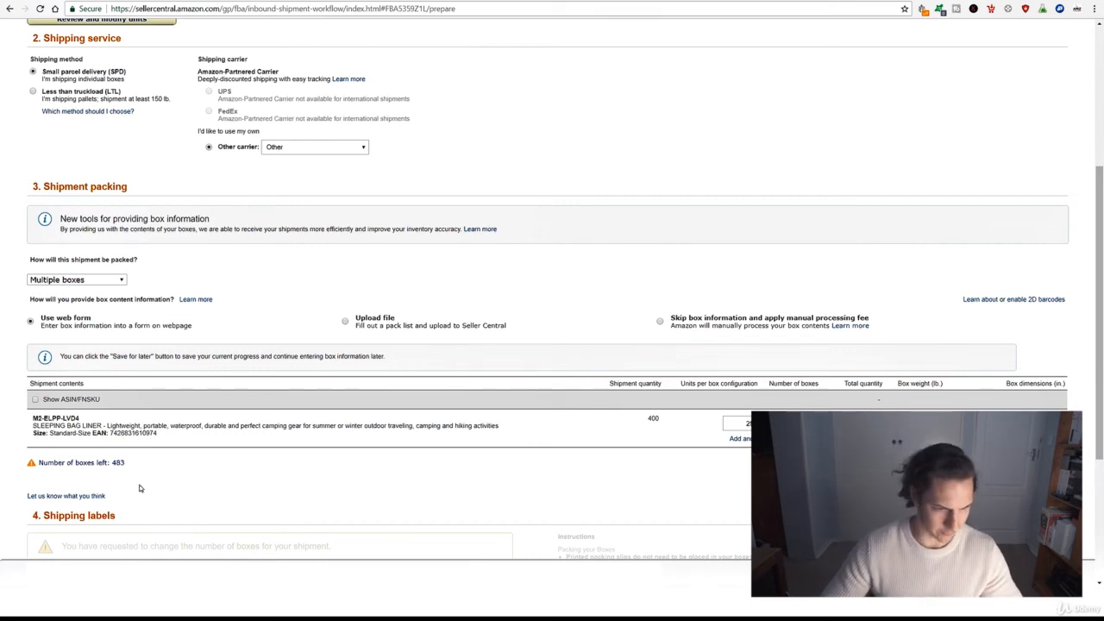
scroll(140, 485, "down", 3)
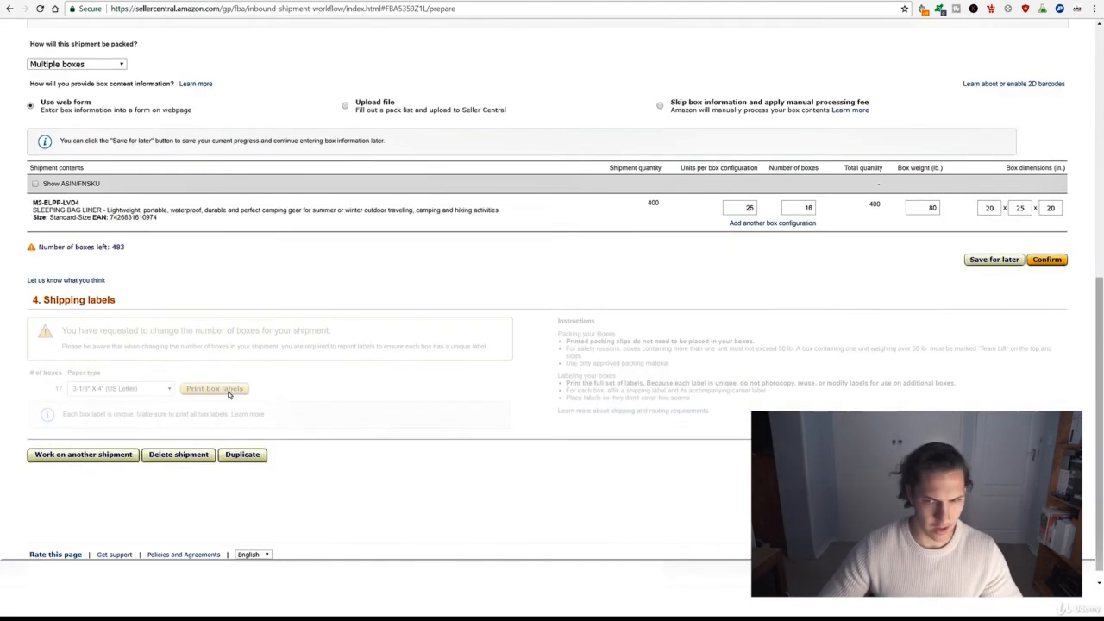
left_click(1047, 260)
scroll(504, 283, "up", 2)
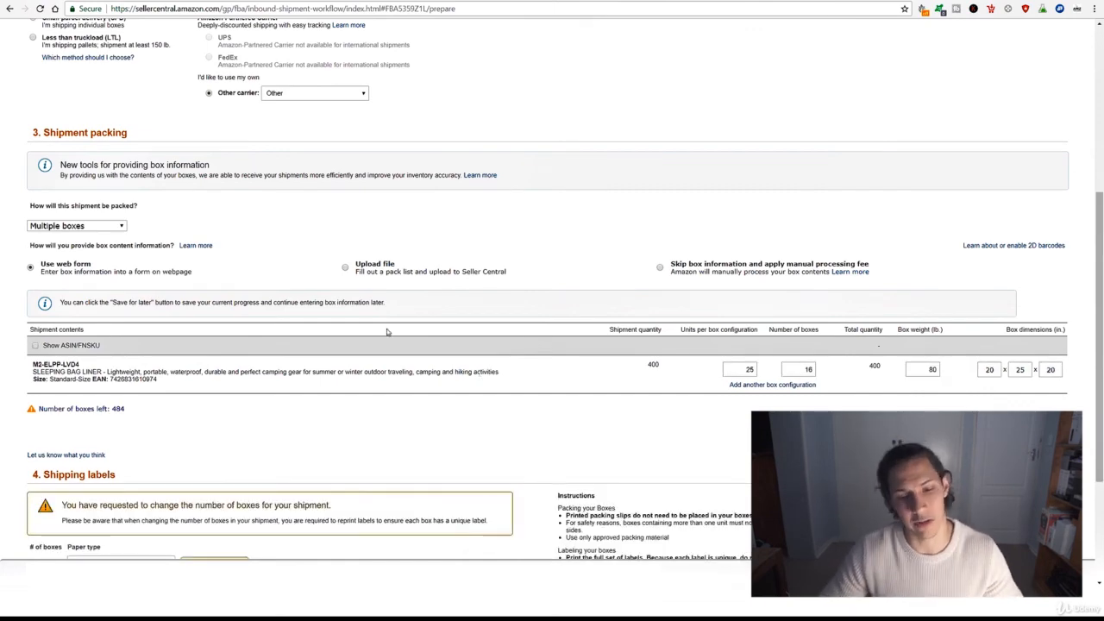
Generate the box labels on 3-1/3" x 4" US Letter paper and save them as package.pdf
scroll(361, 295, "down", 2)
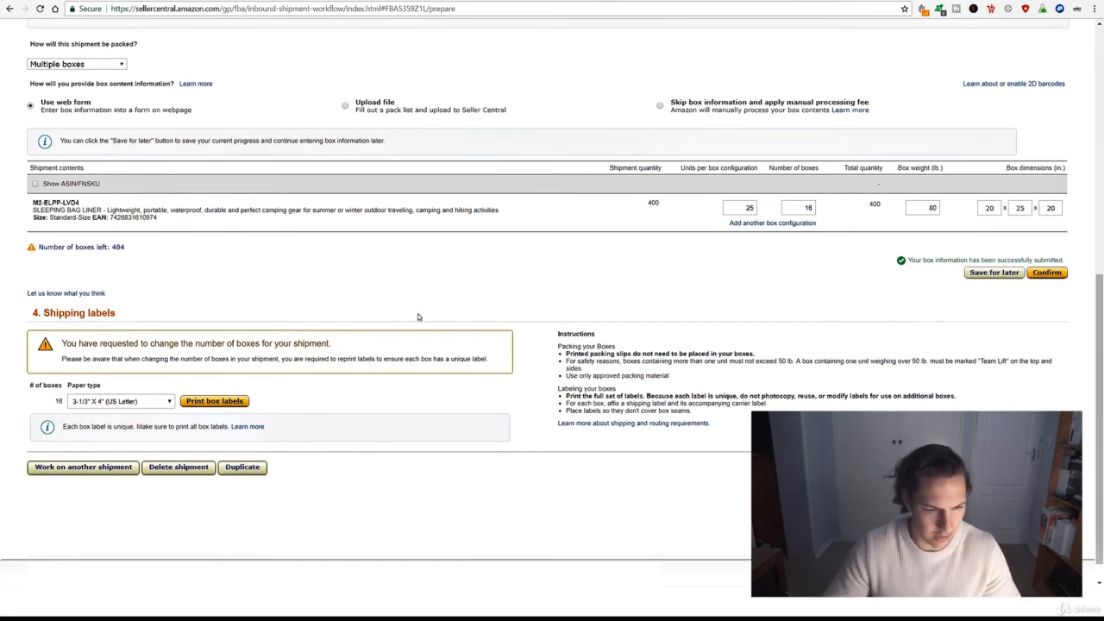
left_click(217, 402)
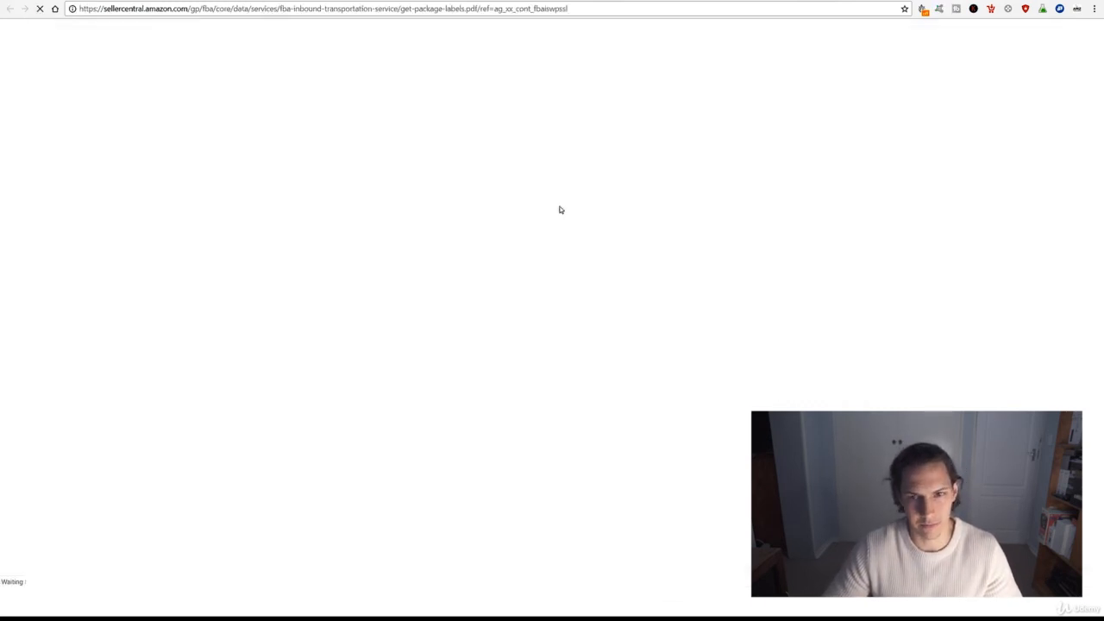
left_click(587, 410)
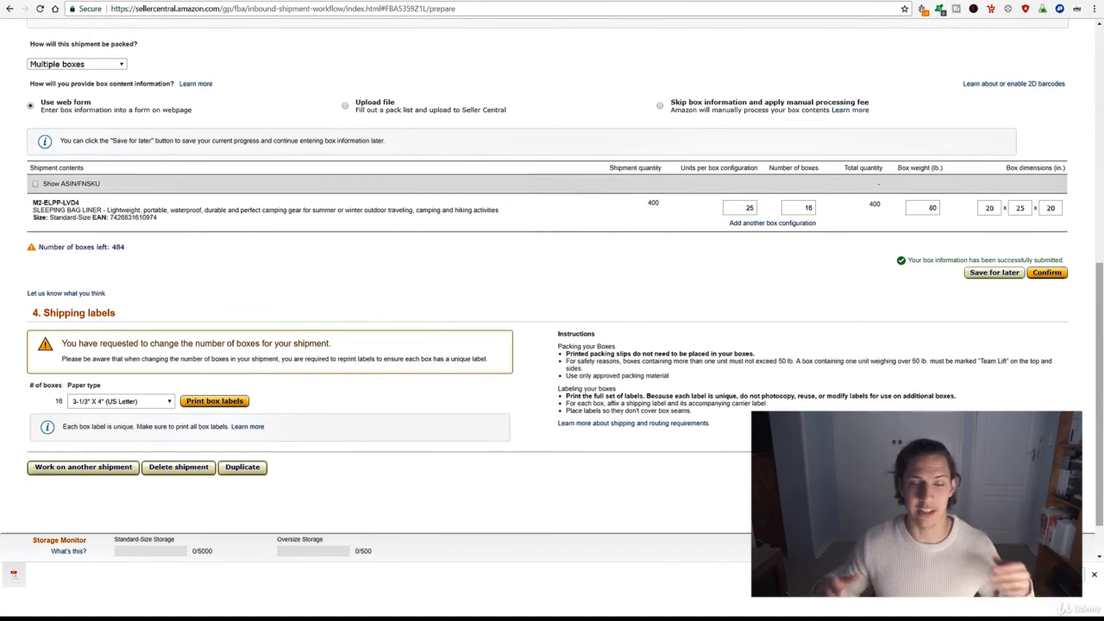
Open the downloaded package.pdf and look through the FBA box labels on its pages
left_click(13, 574)
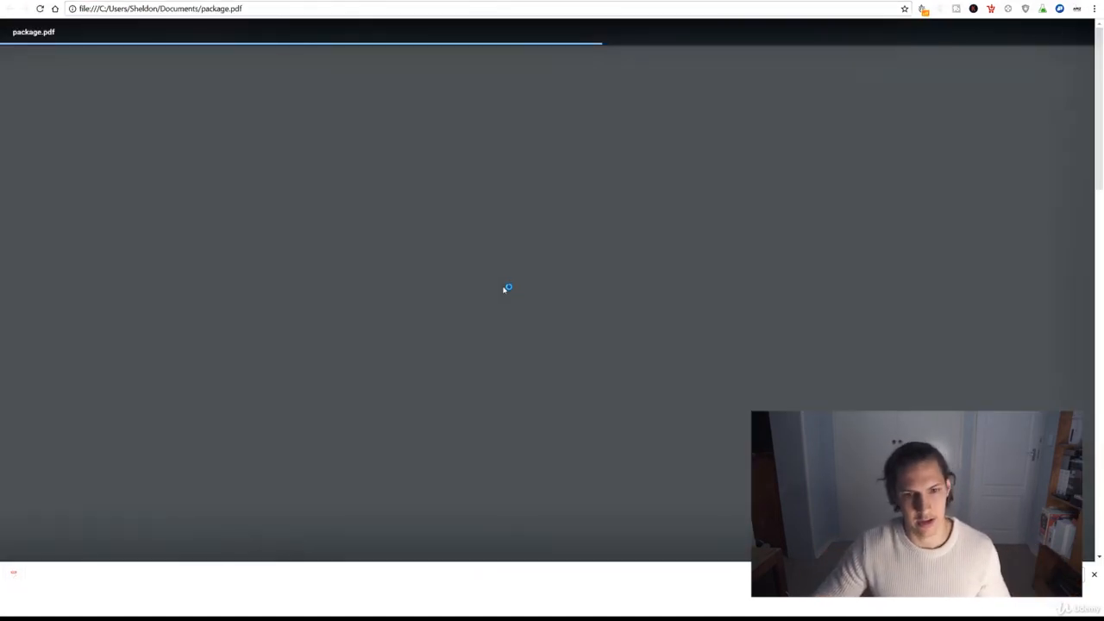
scroll(584, 261, "down", 2)
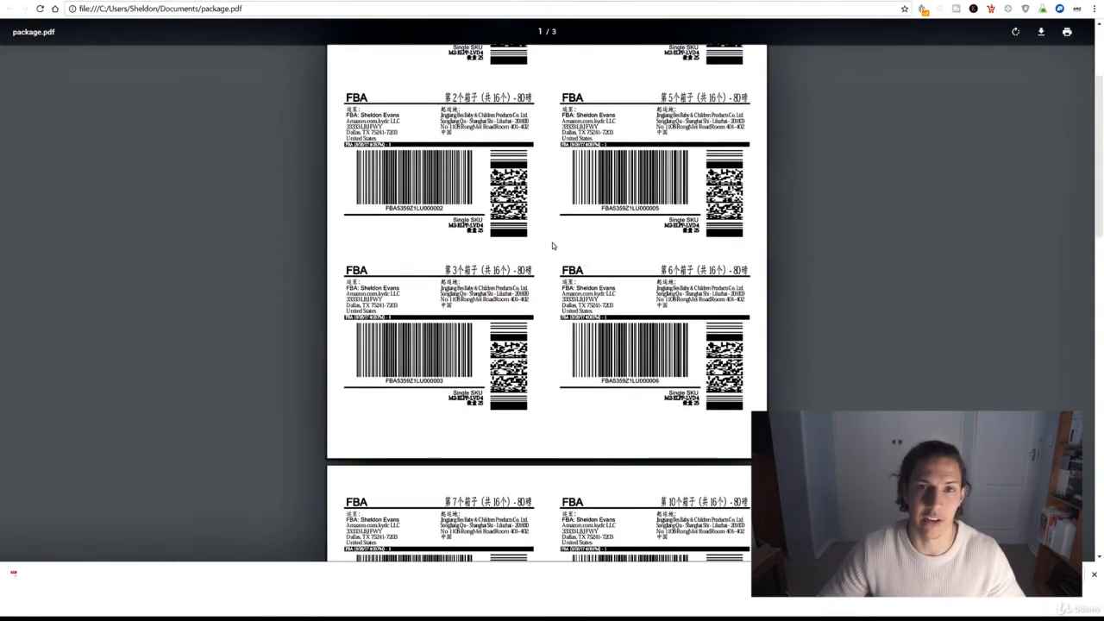
scroll(489, 282, "down", 2)
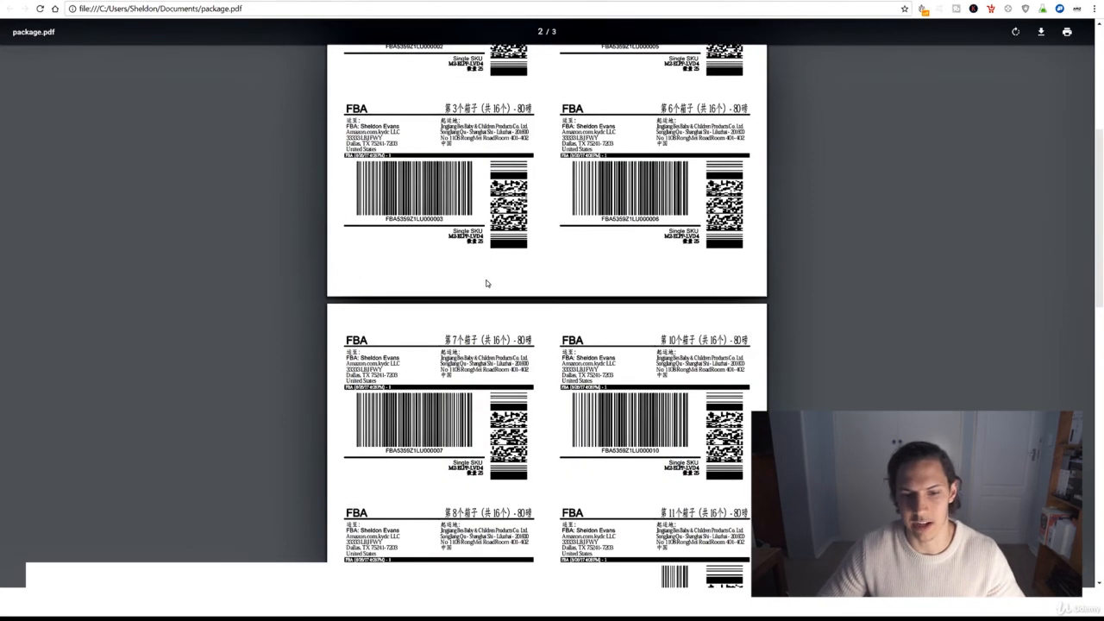
scroll(487, 283, "down", 3)
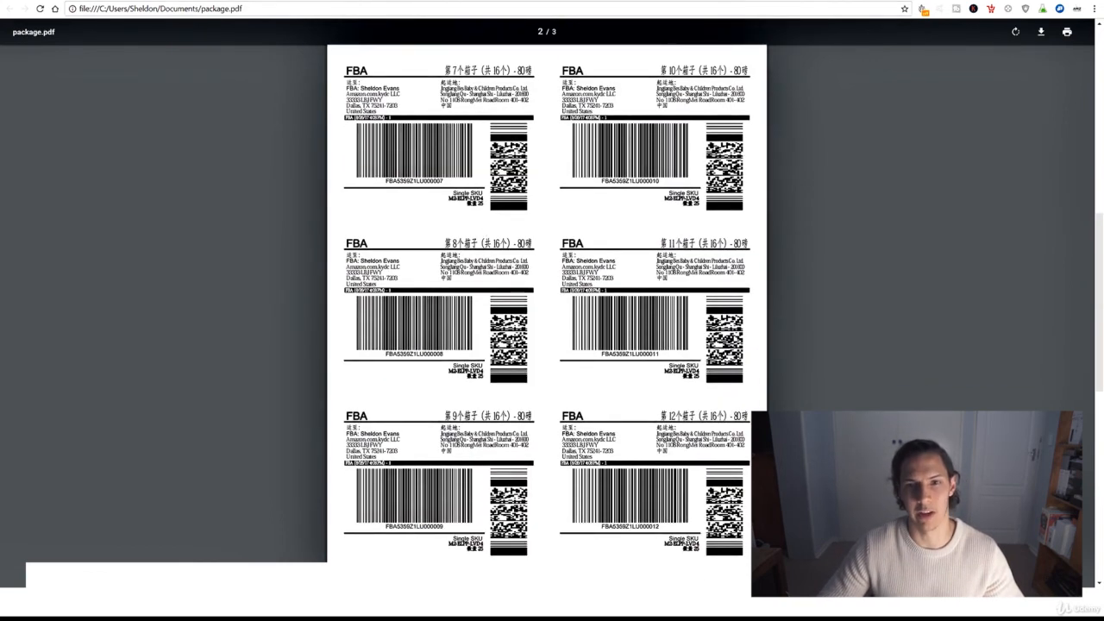
Go from the label PDF to the shipment's summary page and review the tracking number fields for all boxes
left_click(552, 0)
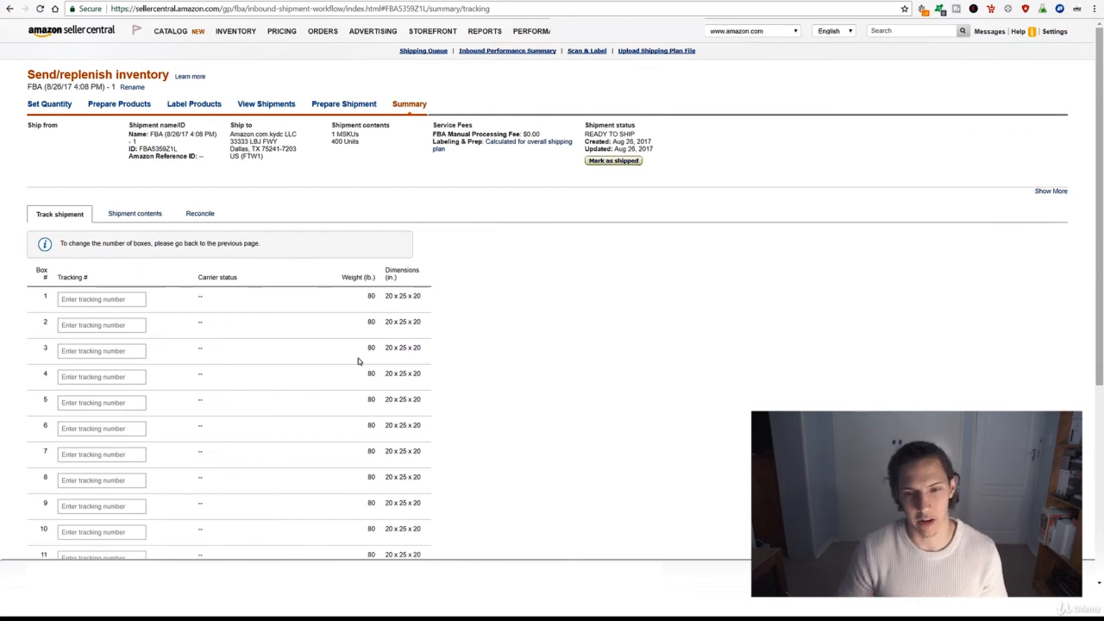
scroll(345, 351, "down", 4)
scroll(301, 286, "up", 4)
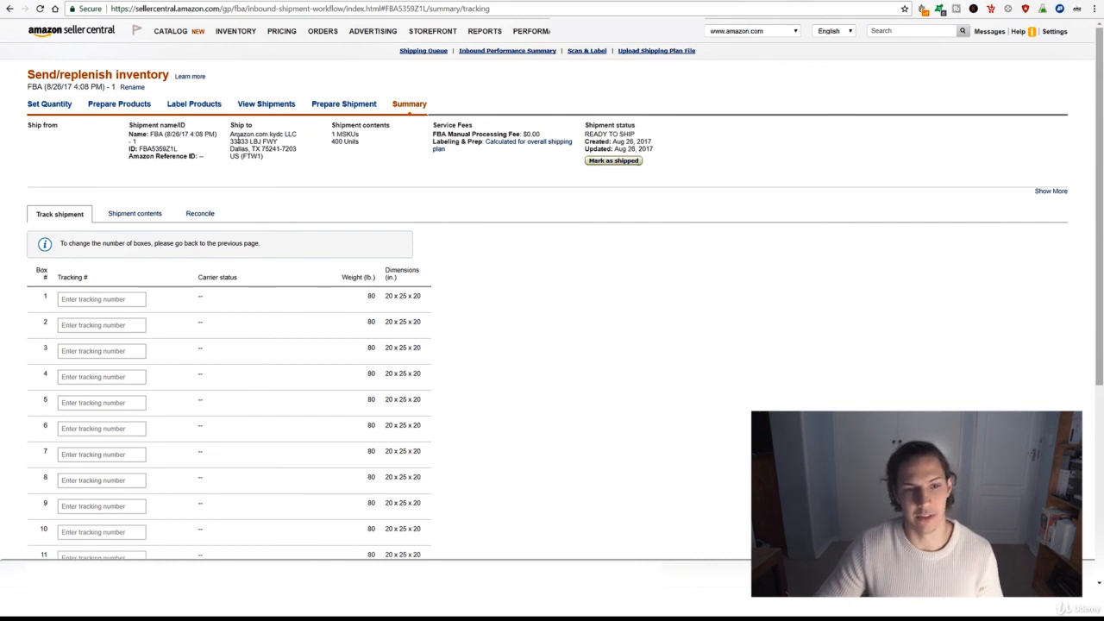
scroll(552, 253, "down", 4)
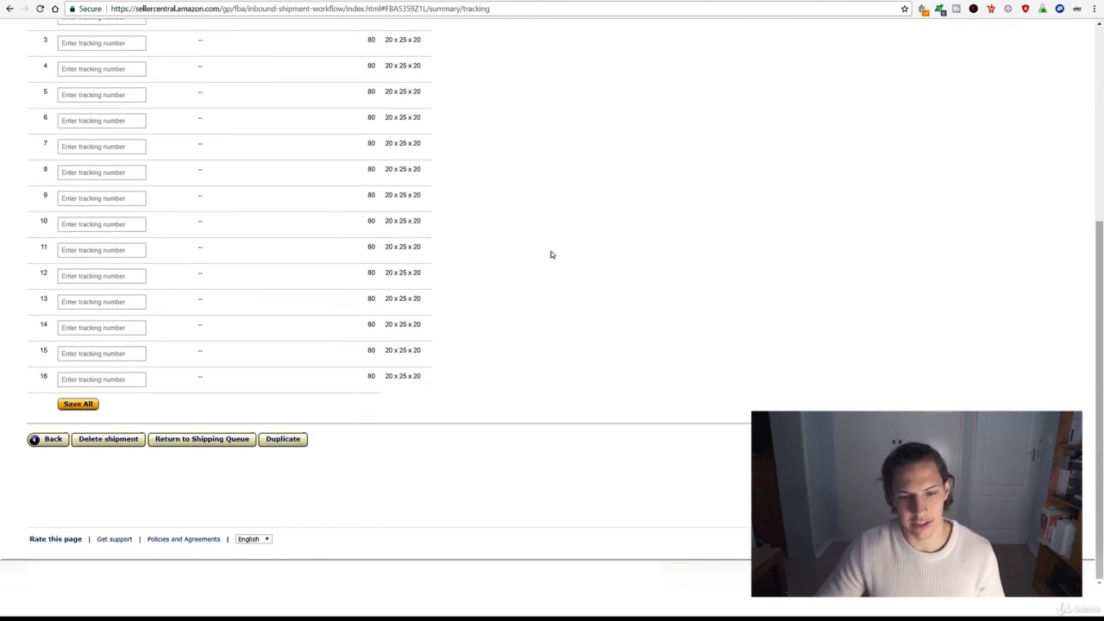
scroll(610, 319, "up", 4)
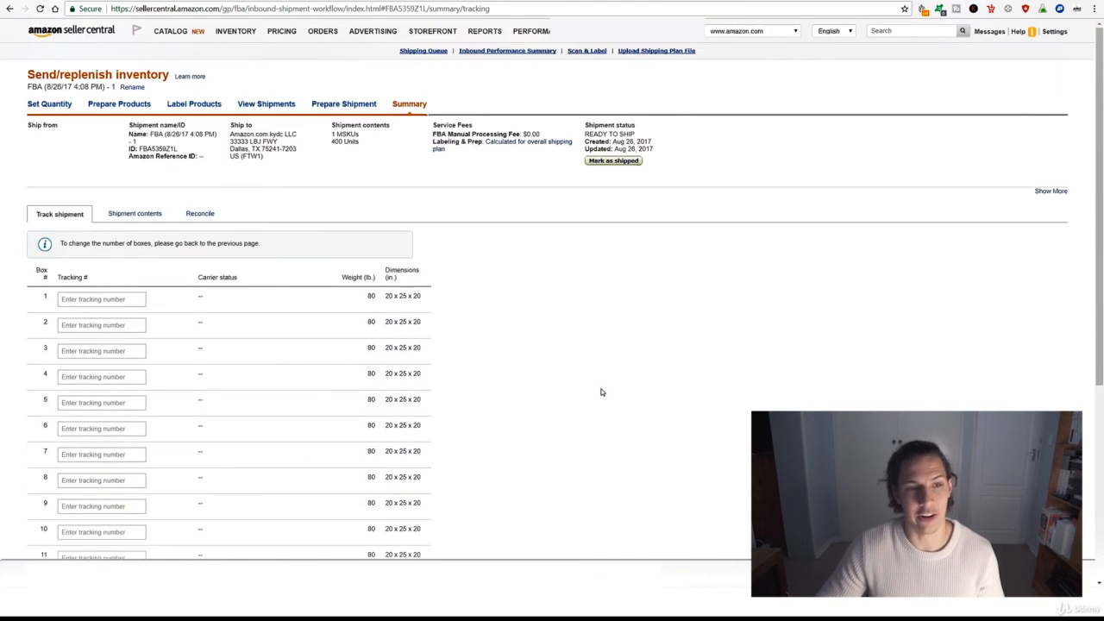